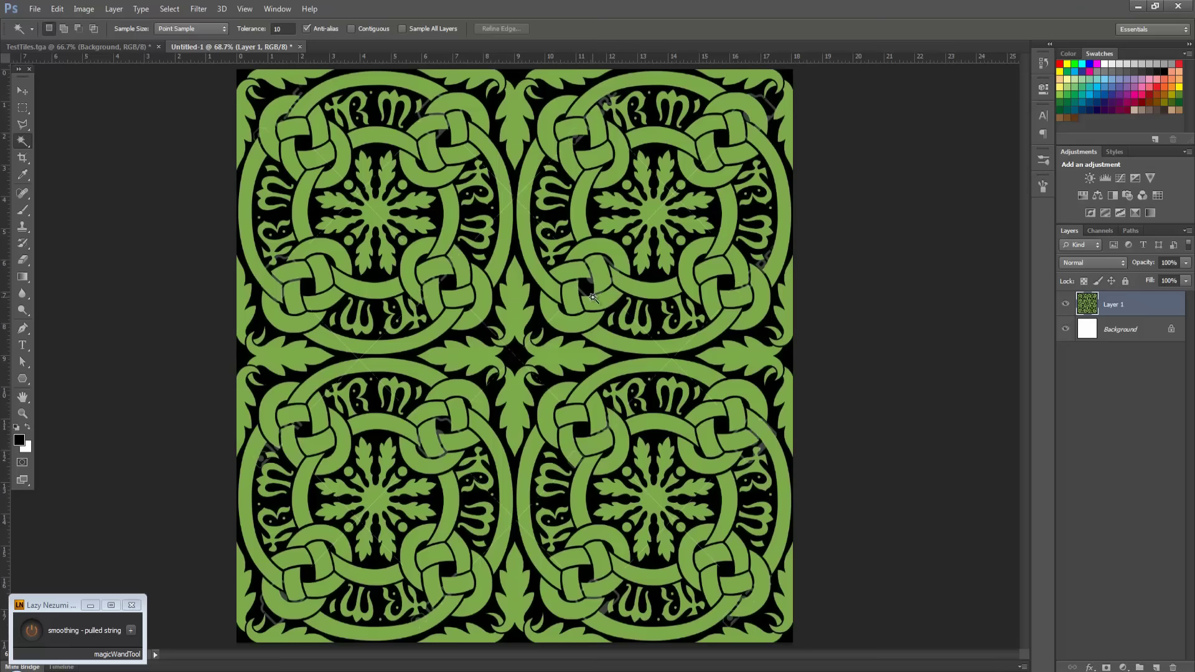
Duplicate Layer 1 and desaturate the copy to grey
{"action": "key", "text": "ctrl+minus"}
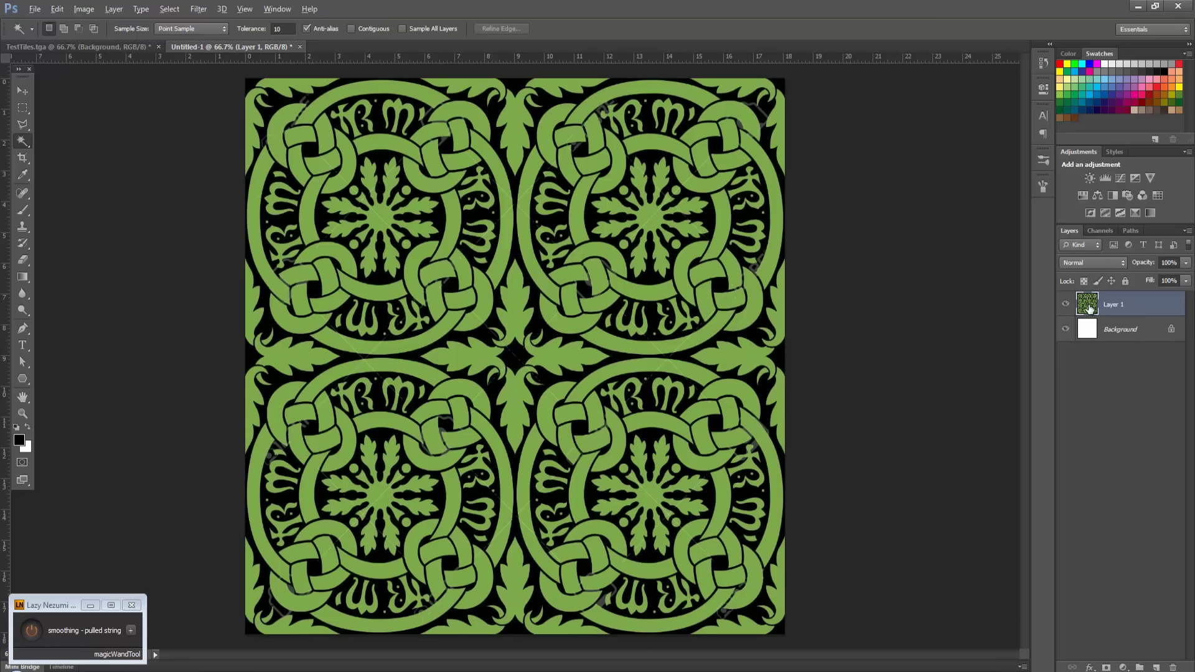
{"action": "left_click_drag", "start_coordinate": [1088, 308], "coordinate": [1090, 304]}
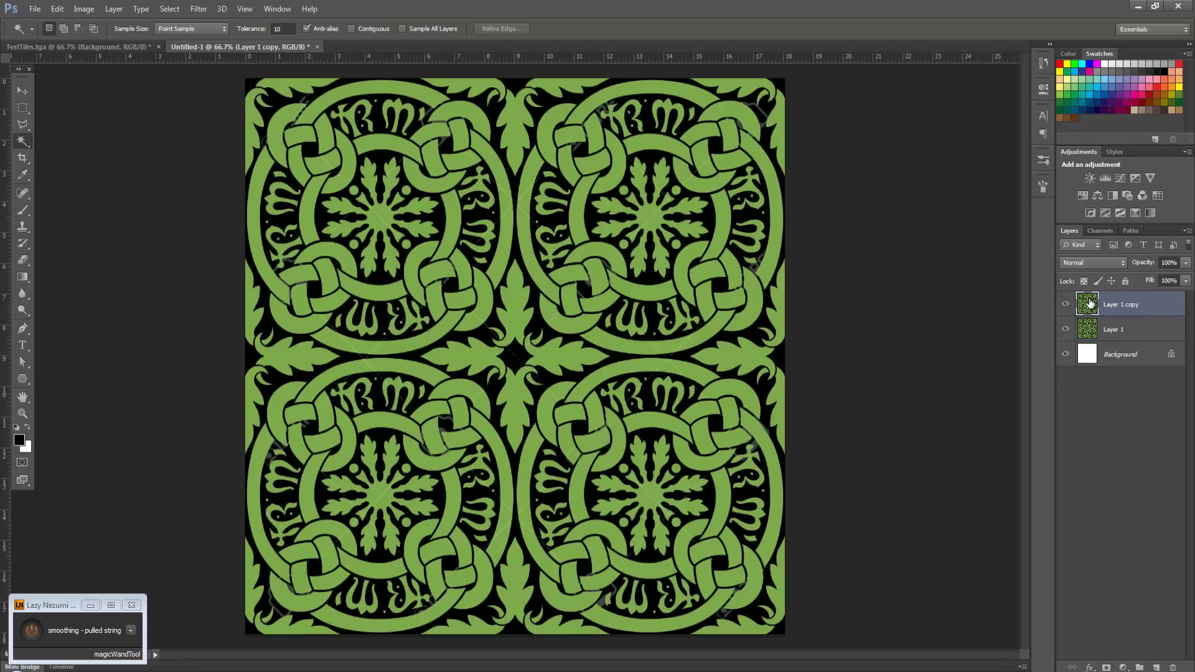
{"action": "key", "text": "ctrl+shift+u"}
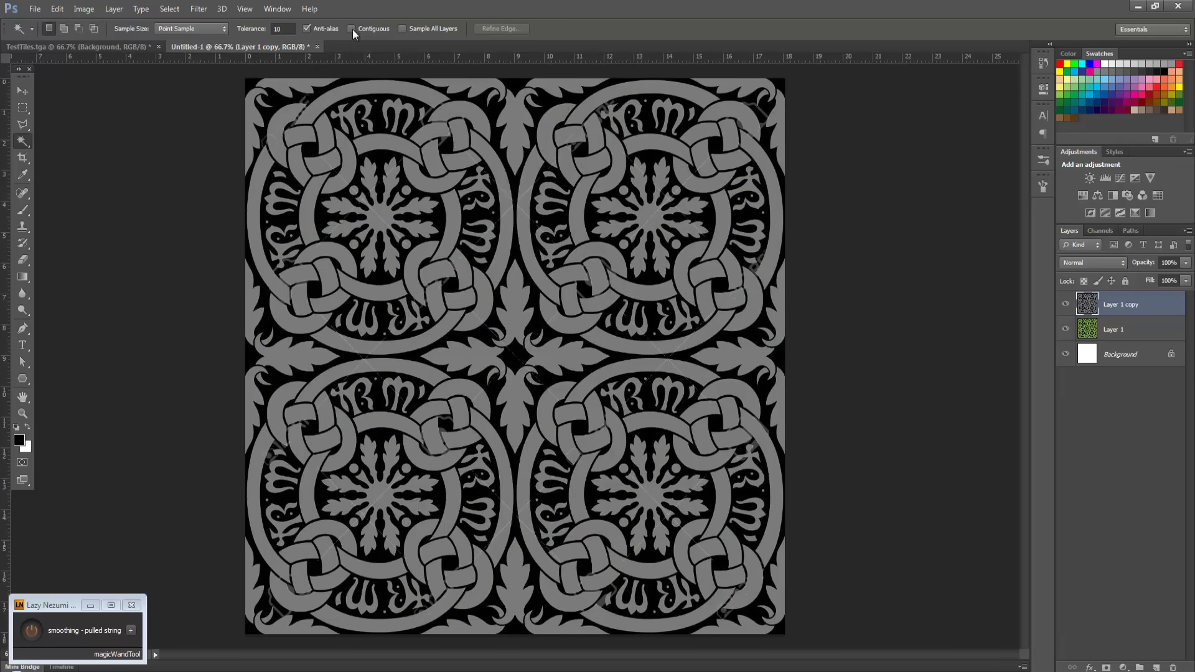
Magic Wand-select every grey pattern area across the tile
{"action": "left_click", "coordinate": [645, 121]}
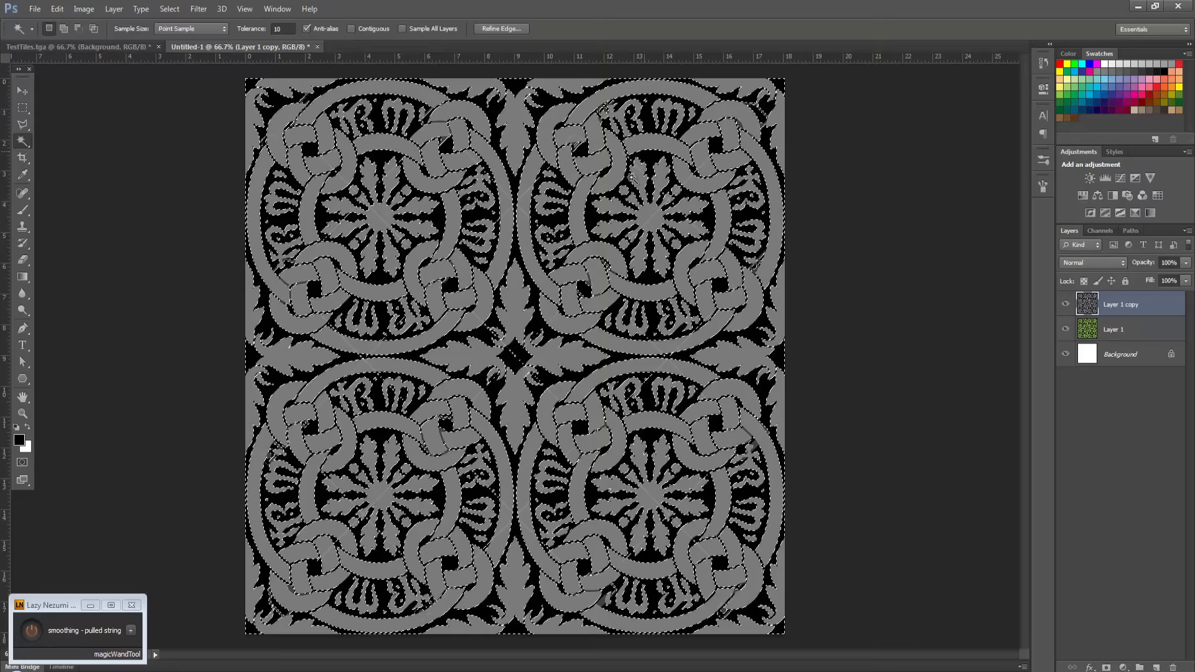
{"action": "key", "text": "ctrl+d"}
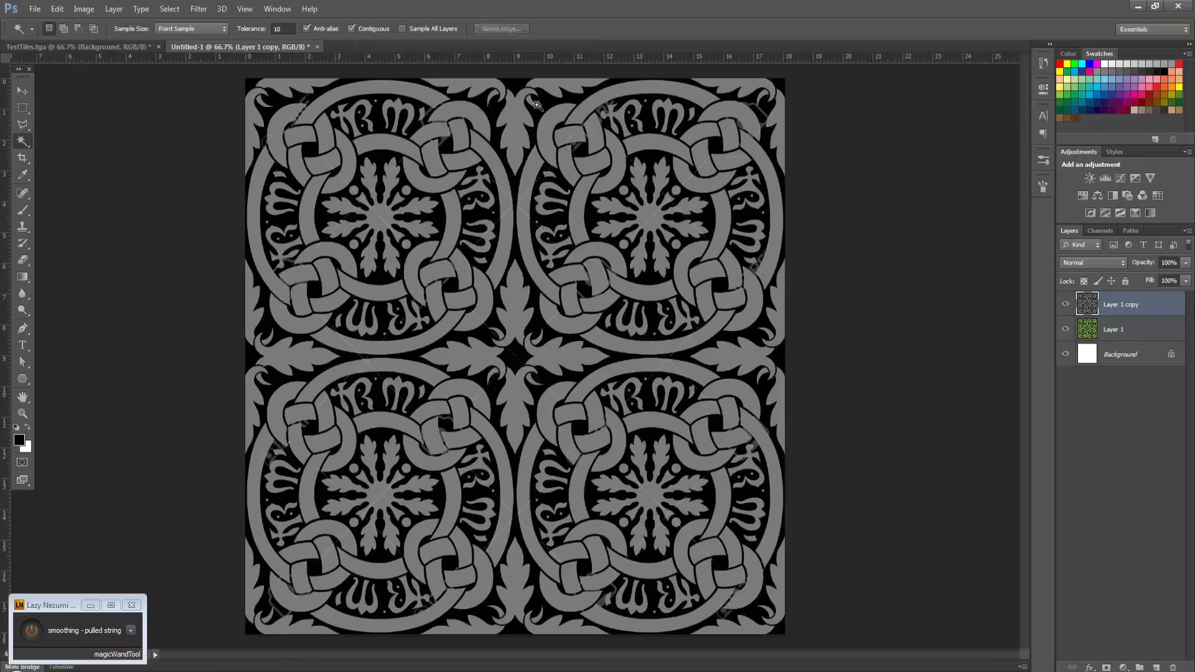
{"action": "left_click", "coordinate": [650, 122]}
{"action": "left_click", "coordinate": [675, 91]}
{"action": "left_click", "coordinate": [564, 120]}
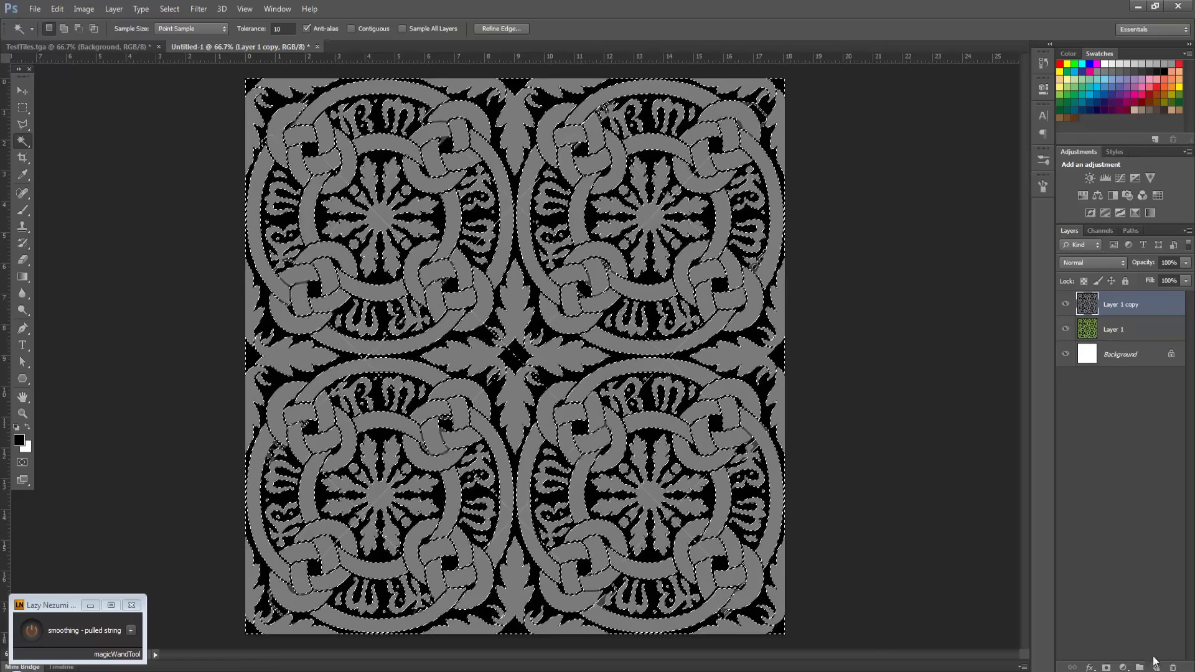
Fill the selected knot shapes onto a new Layer 2 and deselect
{"action": "left_click", "coordinate": [1155, 666]}
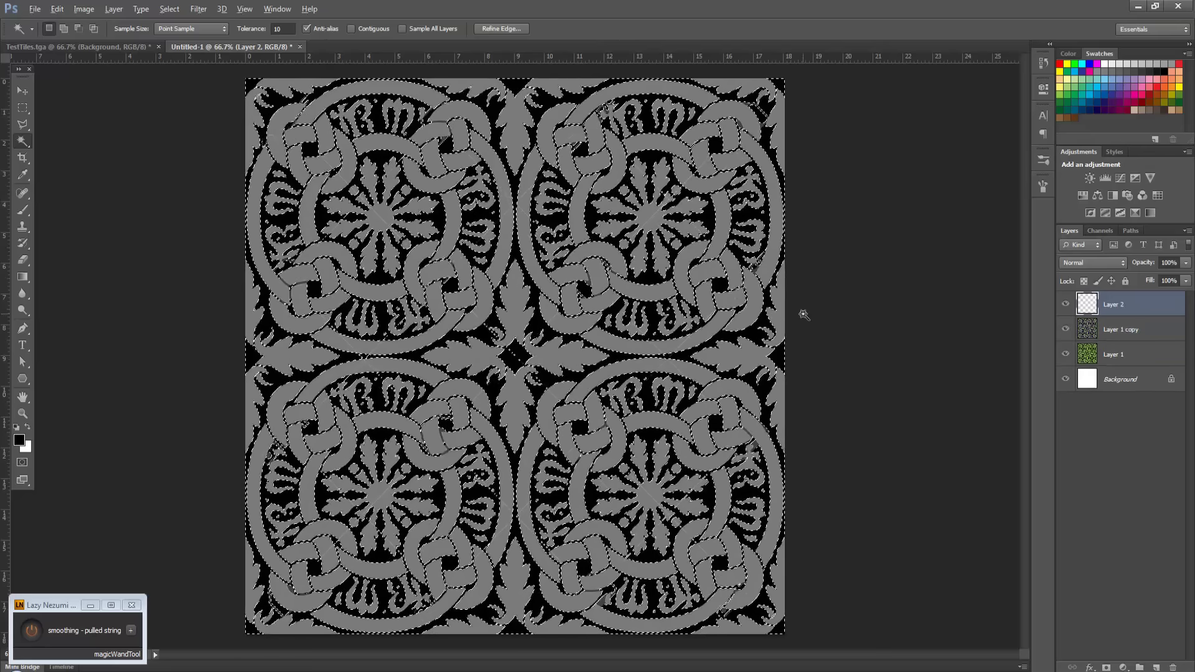
{"action": "key", "text": "ctrl+BackSpace"}
{"action": "key", "text": "ctrl+d"}
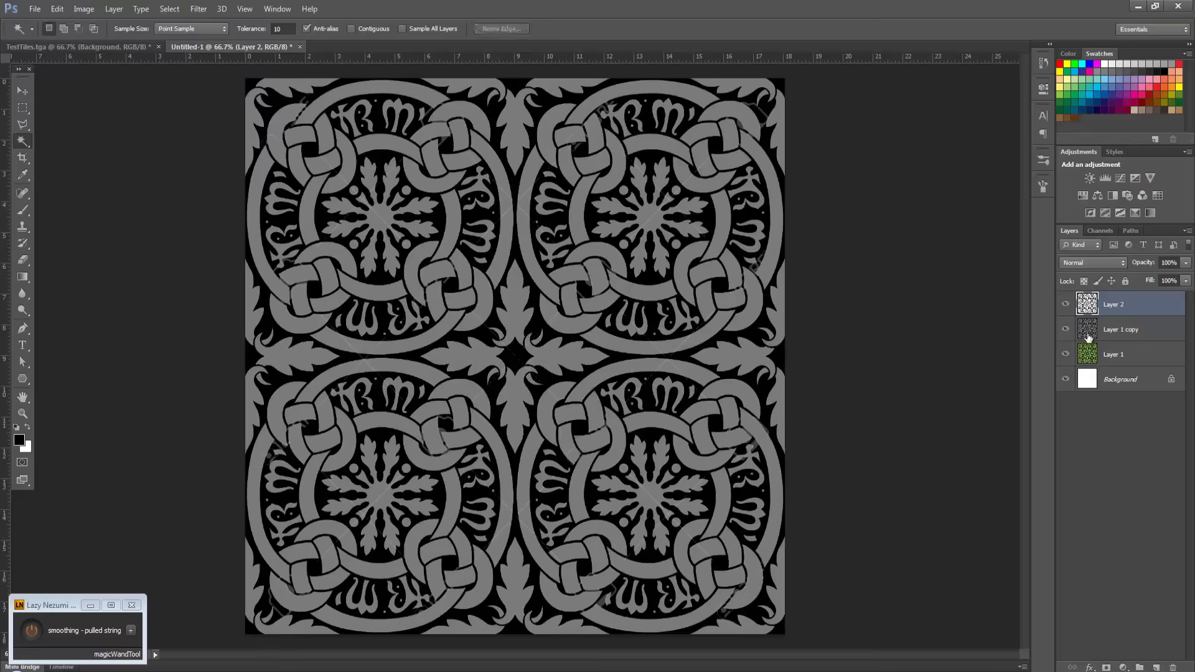
Fill Layer 1 copy with white and view the tile at 100%
{"action": "left_click", "coordinate": [1089, 338]}
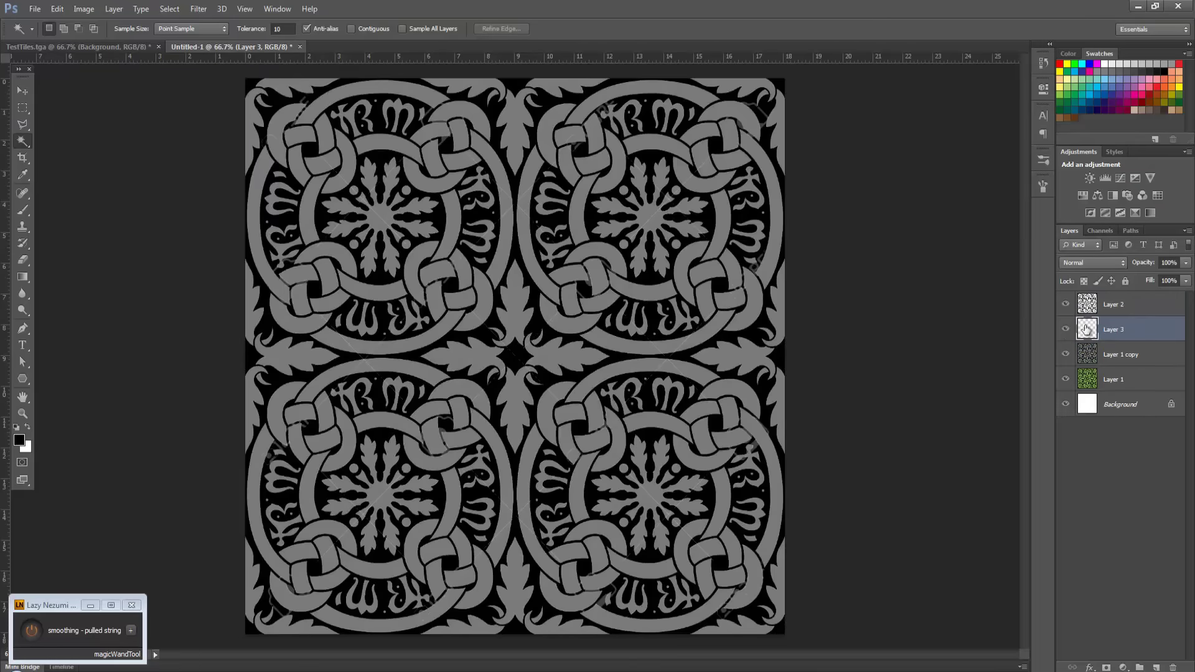
{"action": "key", "text": "ctrl+BackSpace"}
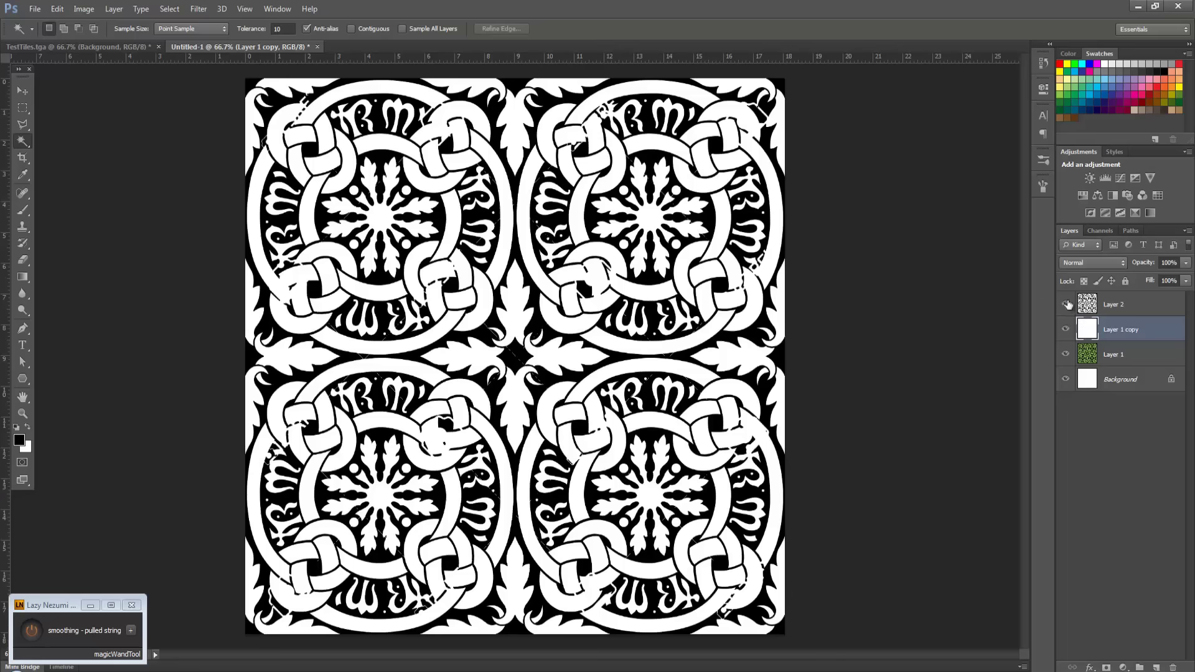
{"action": "key", "text": "ctrl+plus"}
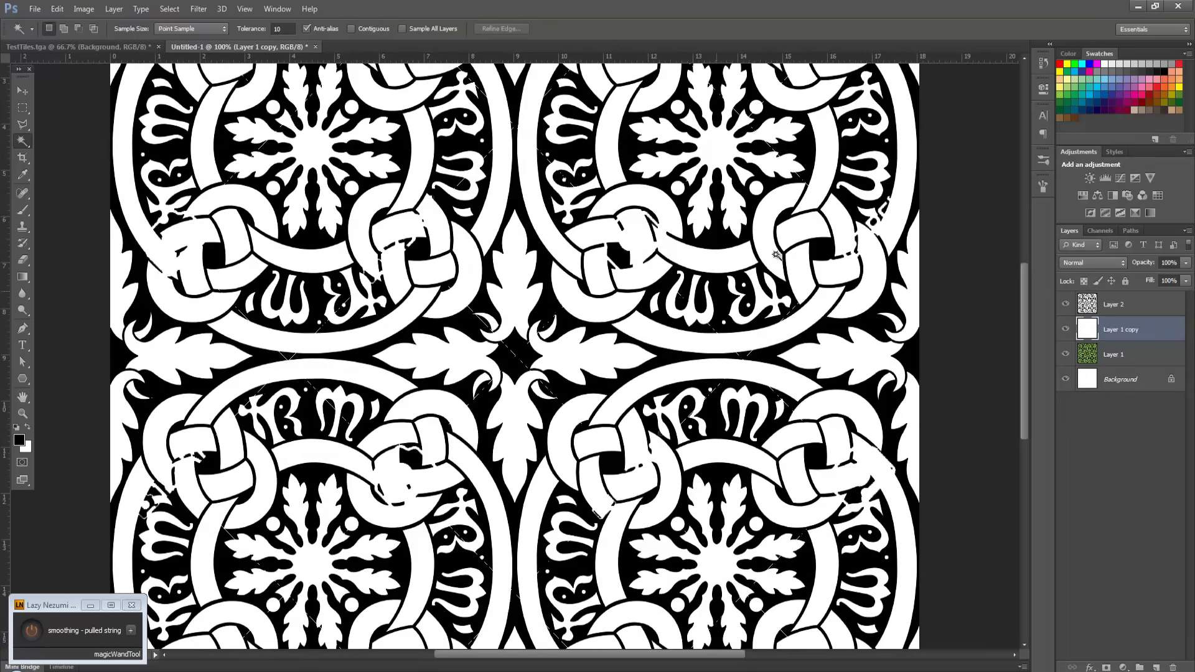
{"action": "left_click_drag", "start_coordinate": [280, 274], "coordinate": [423, 440]}
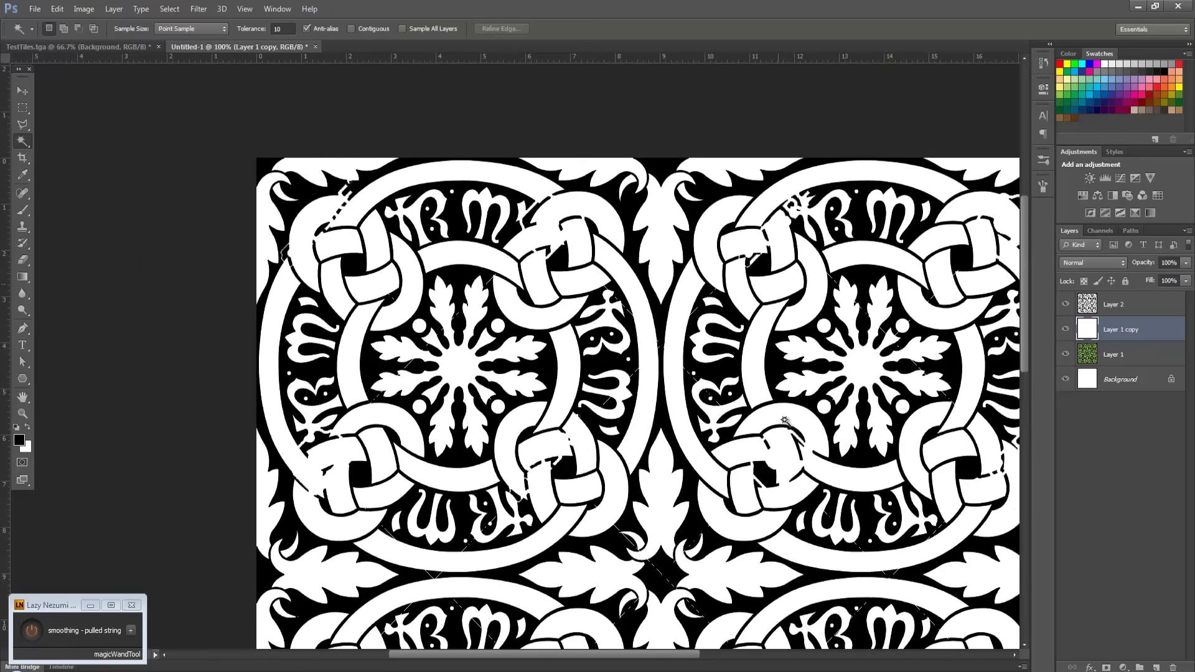
{"action": "left_click_drag", "start_coordinate": [878, 470], "coordinate": [734, 221]}
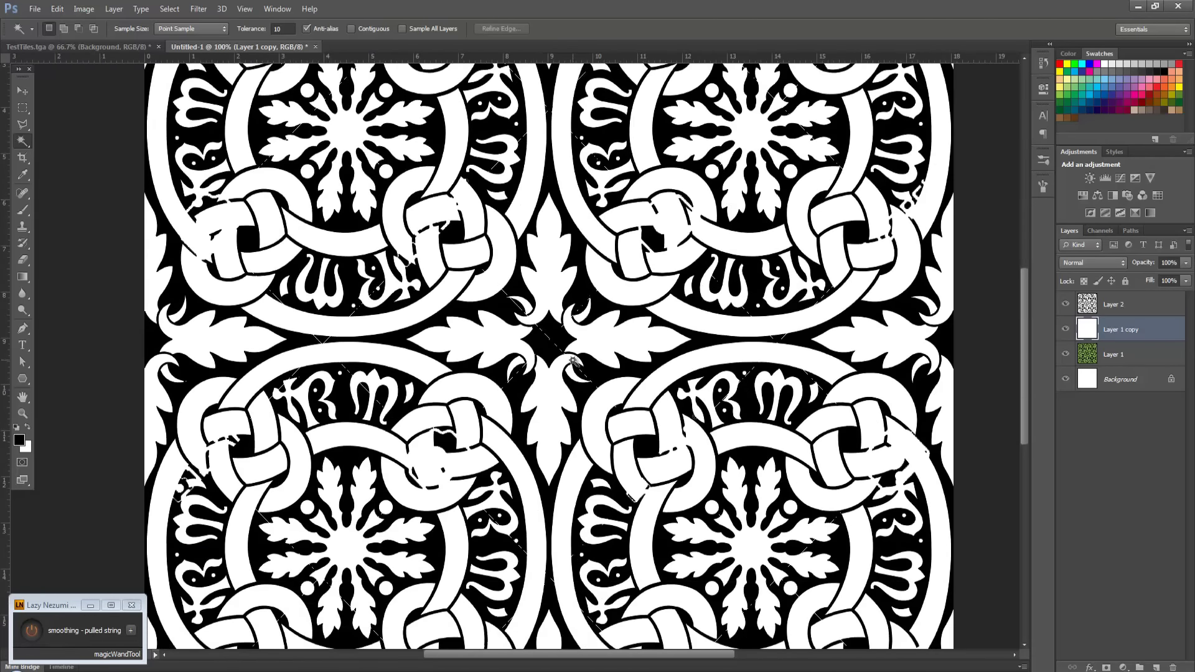
Give Layer 2 a Color Overlay in grey #838383
{"action": "double_click", "coordinate": [1087, 308]}
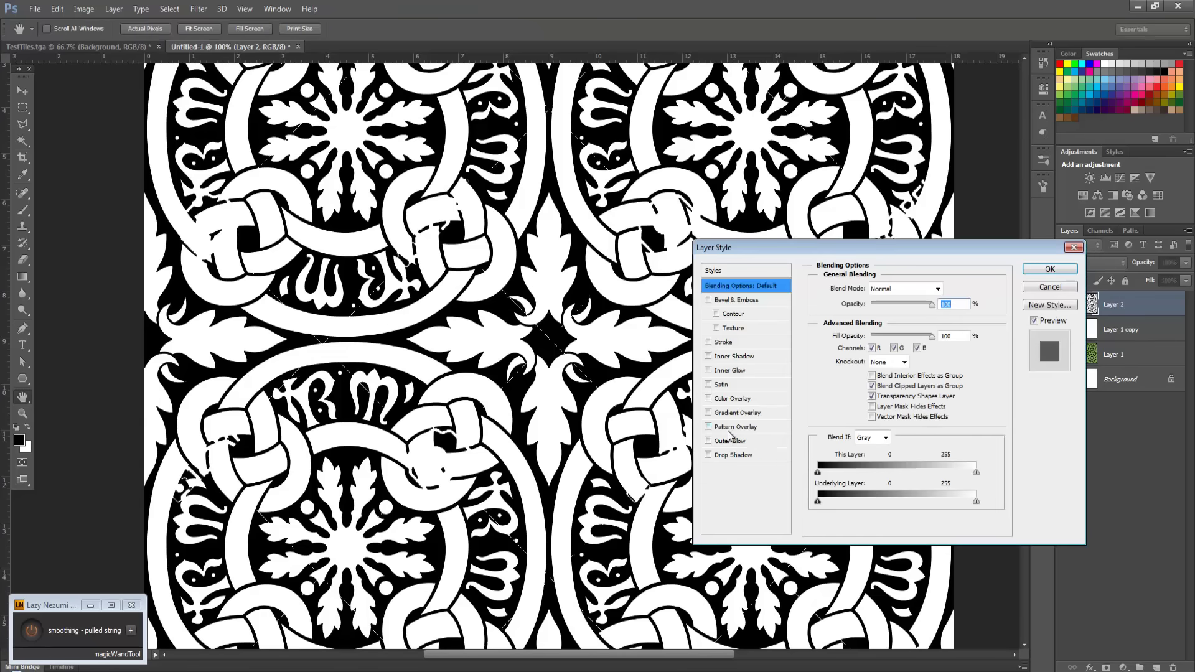
{"action": "left_click", "coordinate": [731, 397]}
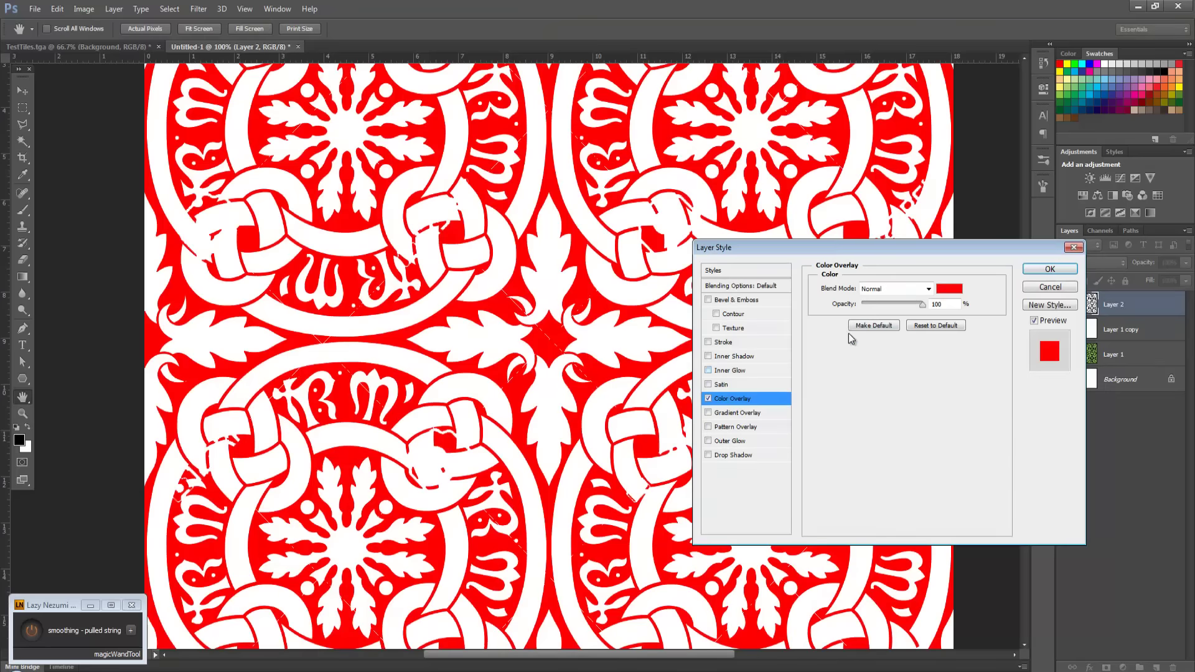
{"action": "left_click", "coordinate": [938, 290]}
{"action": "left_click", "coordinate": [754, 254]}
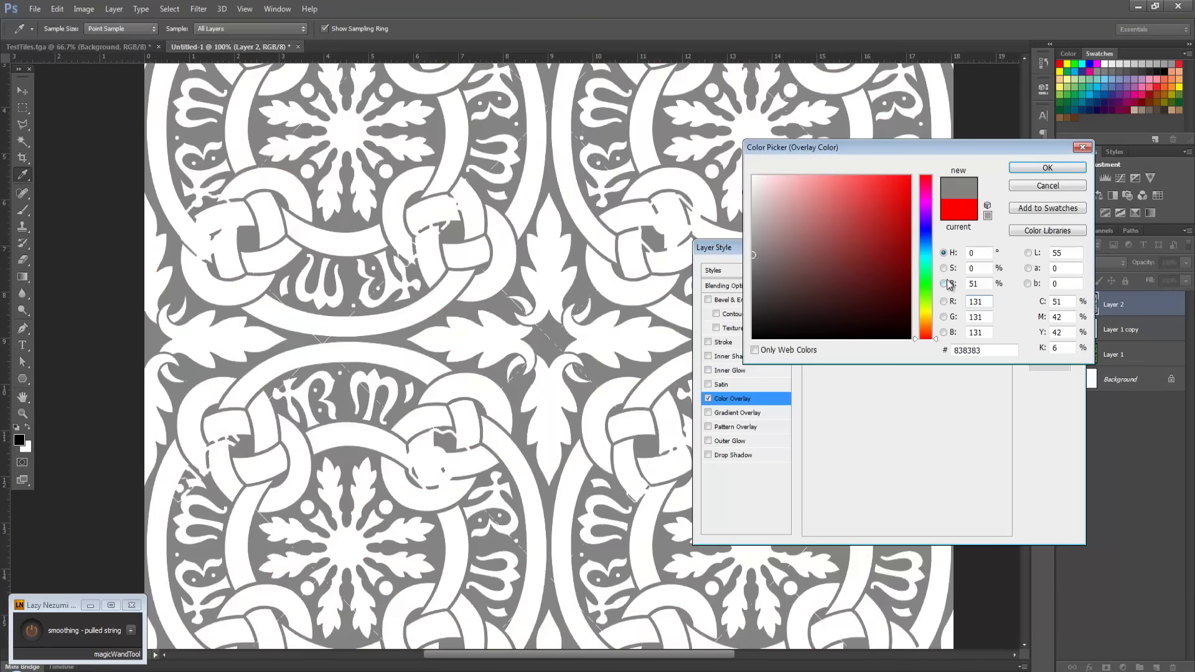
{"action": "left_click_drag", "start_coordinate": [976, 281], "coordinate": [784, 263]}
{"action": "key", "text": "BackSpace"}
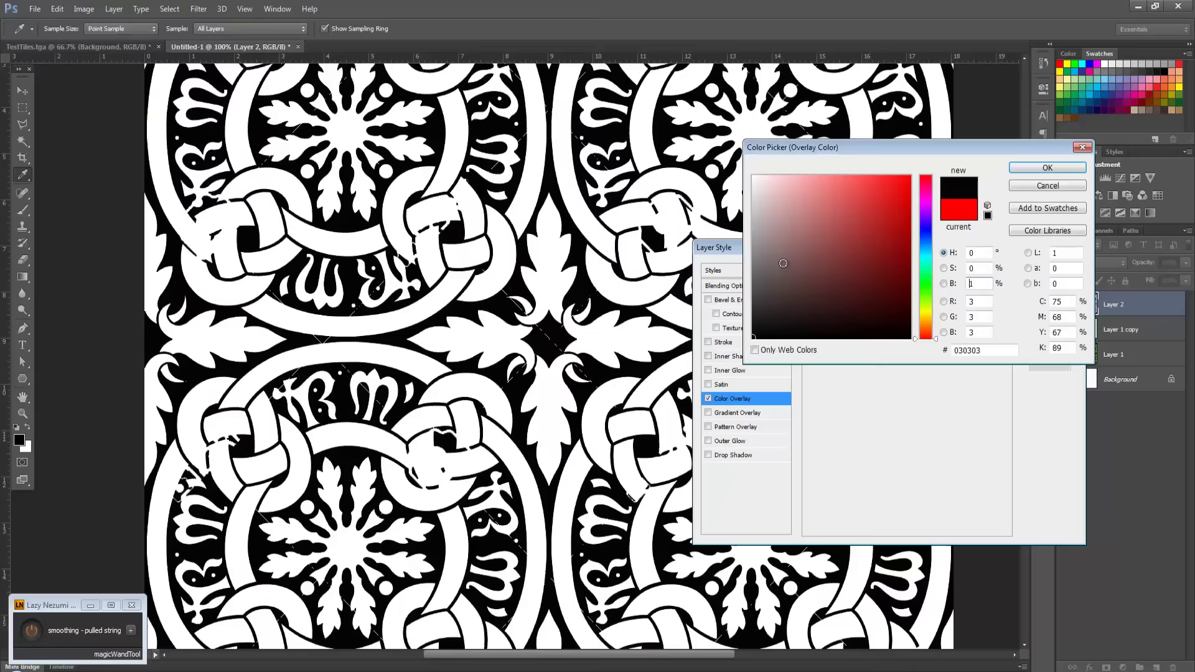
{"action": "type", "text": "50"}
{"action": "left_click", "coordinate": [1048, 168]}
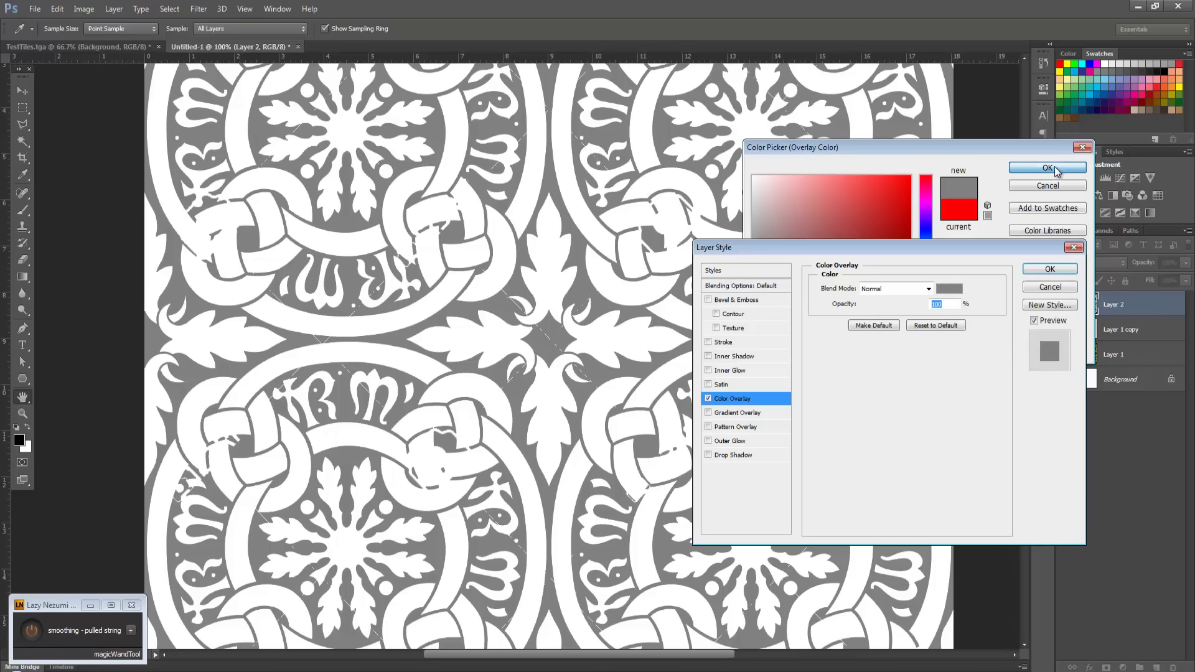
Add a white Inner Glow from the Center with Softer technique and adjusted size, then apply
{"action": "left_click", "coordinate": [734, 371]}
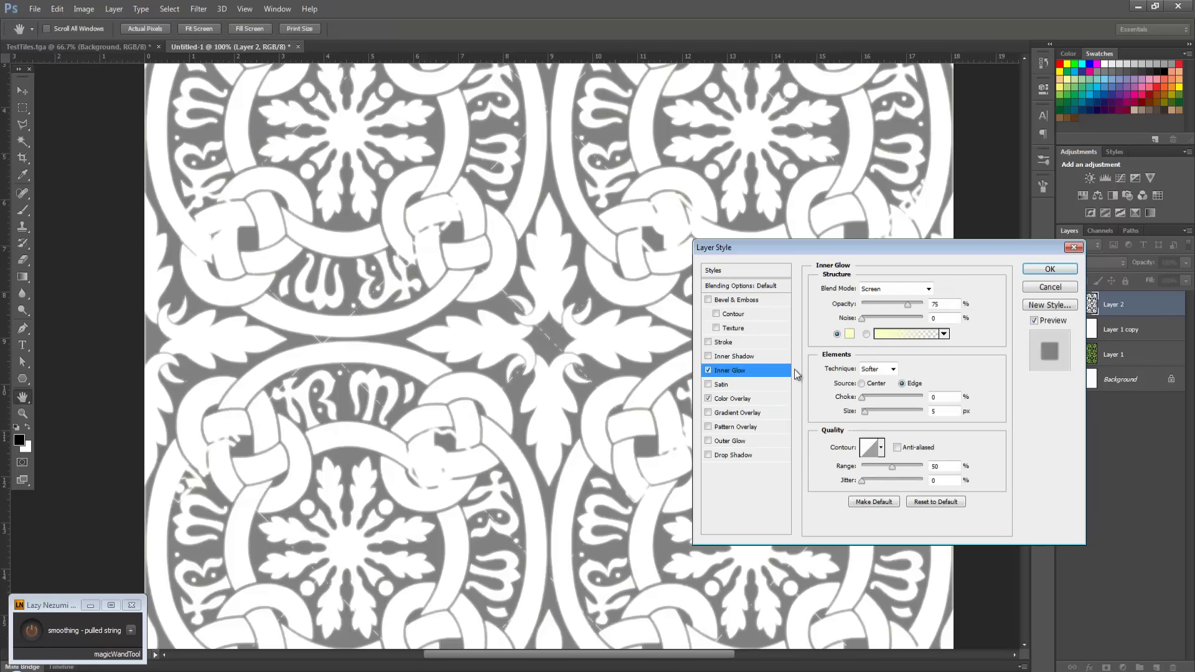
{"action": "left_click", "coordinate": [862, 384]}
{"action": "left_click", "coordinate": [850, 334]}
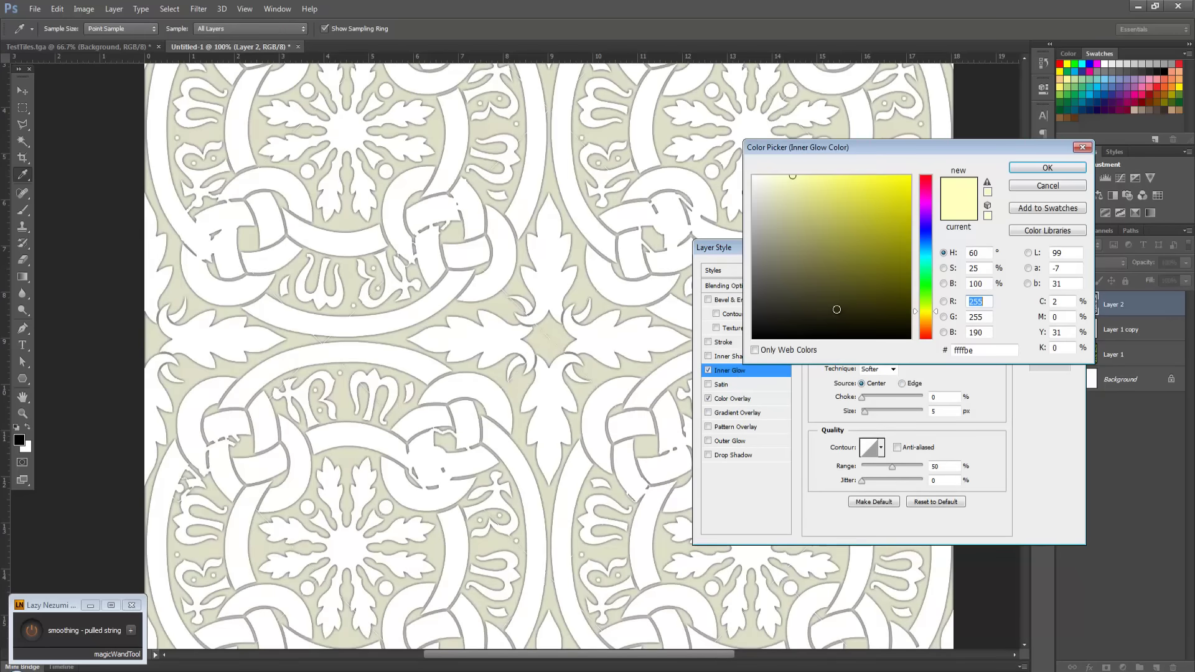
{"action": "left_click", "coordinate": [710, 97]}
{"action": "left_click", "coordinate": [1048, 168]}
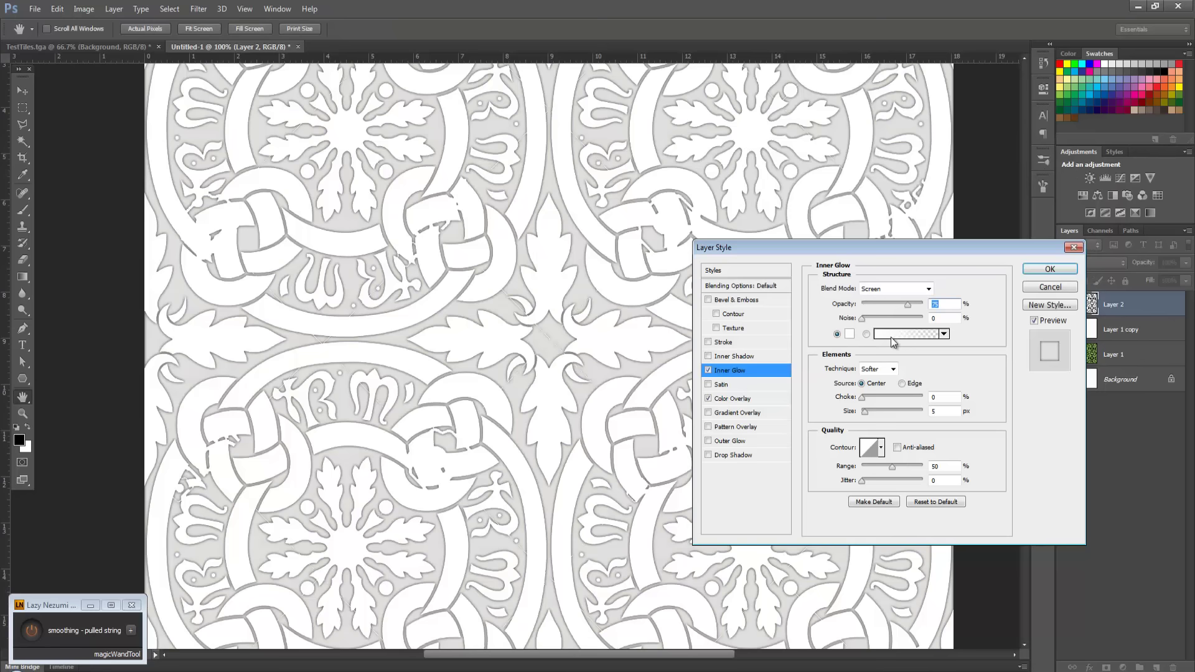
{"action": "left_click", "coordinate": [890, 371]}
{"action": "left_click", "coordinate": [870, 393]}
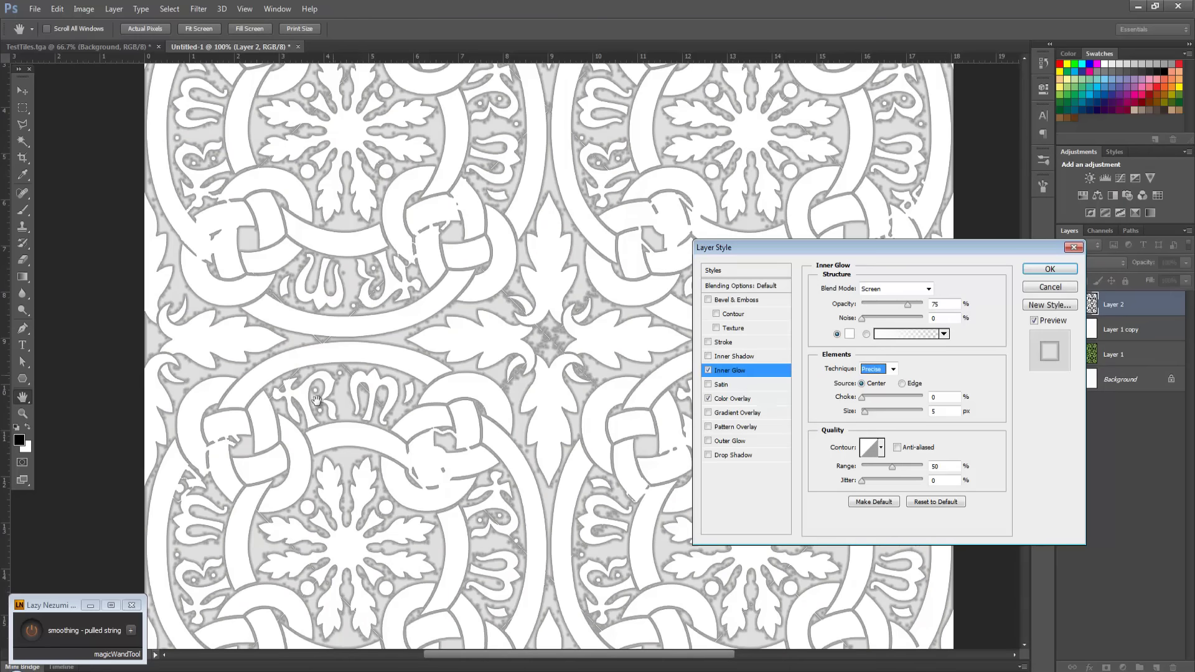
{"action": "left_click", "coordinate": [896, 368]}
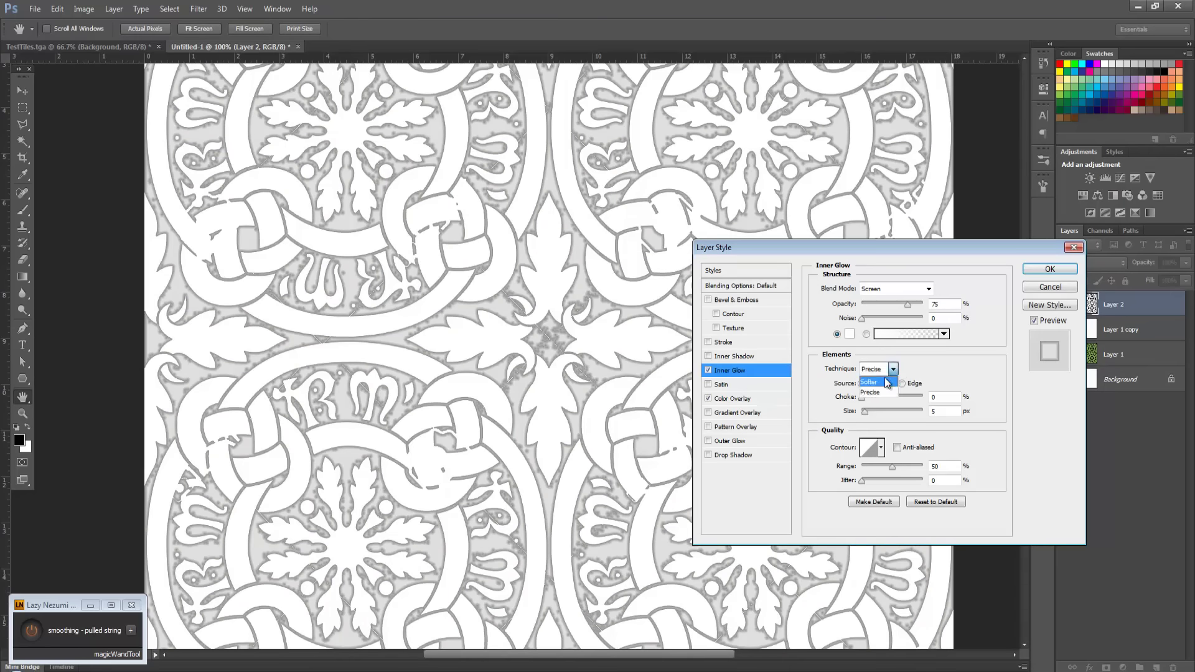
{"action": "left_click", "coordinate": [873, 381]}
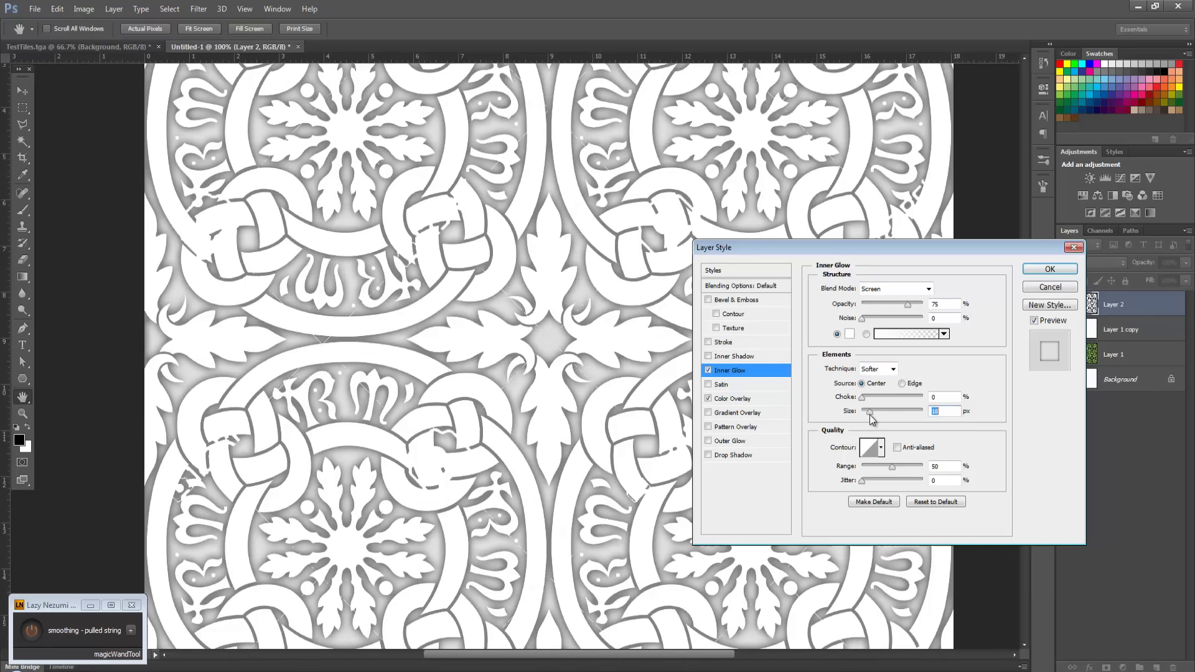
{"action": "left_click_drag", "start_coordinate": [868, 415], "coordinate": [868, 417]}
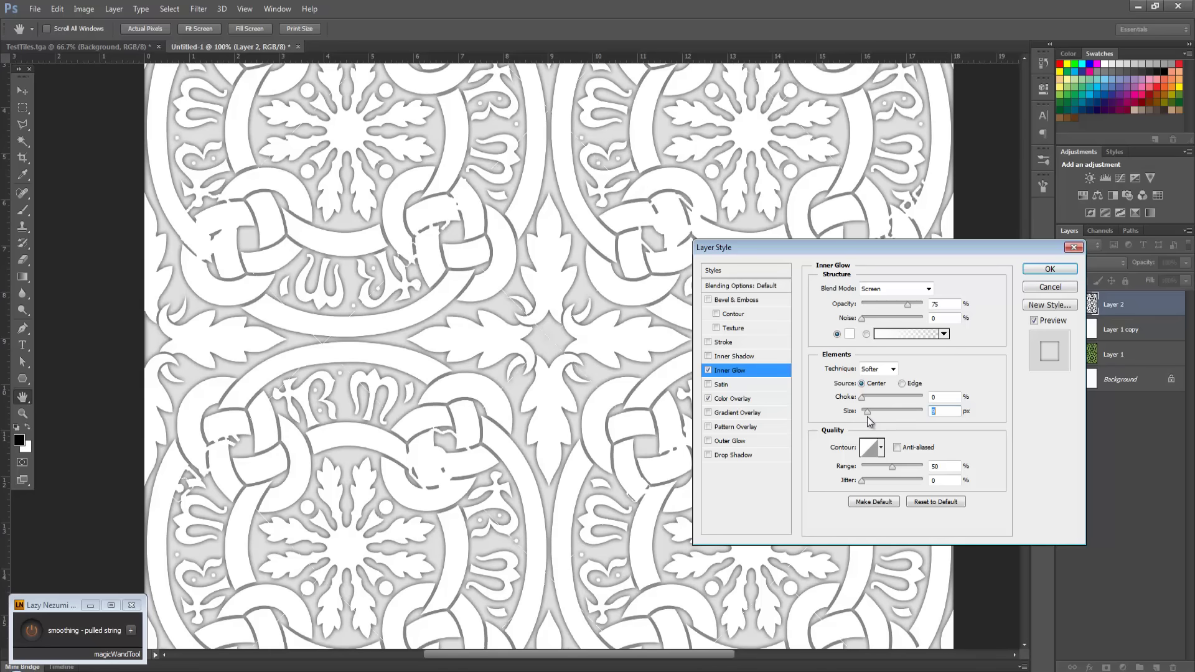
{"action": "left_click", "coordinate": [1049, 270]}
{"action": "key", "text": "ctrl+0"}
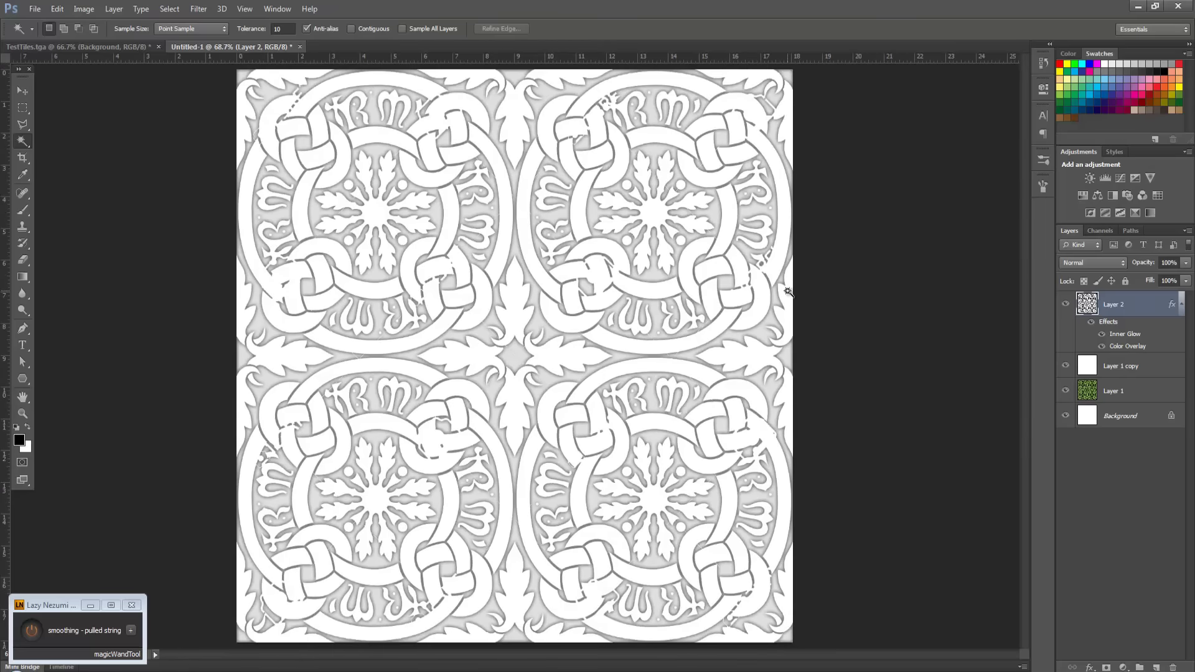
{"action": "left_click", "coordinate": [1084, 369]}
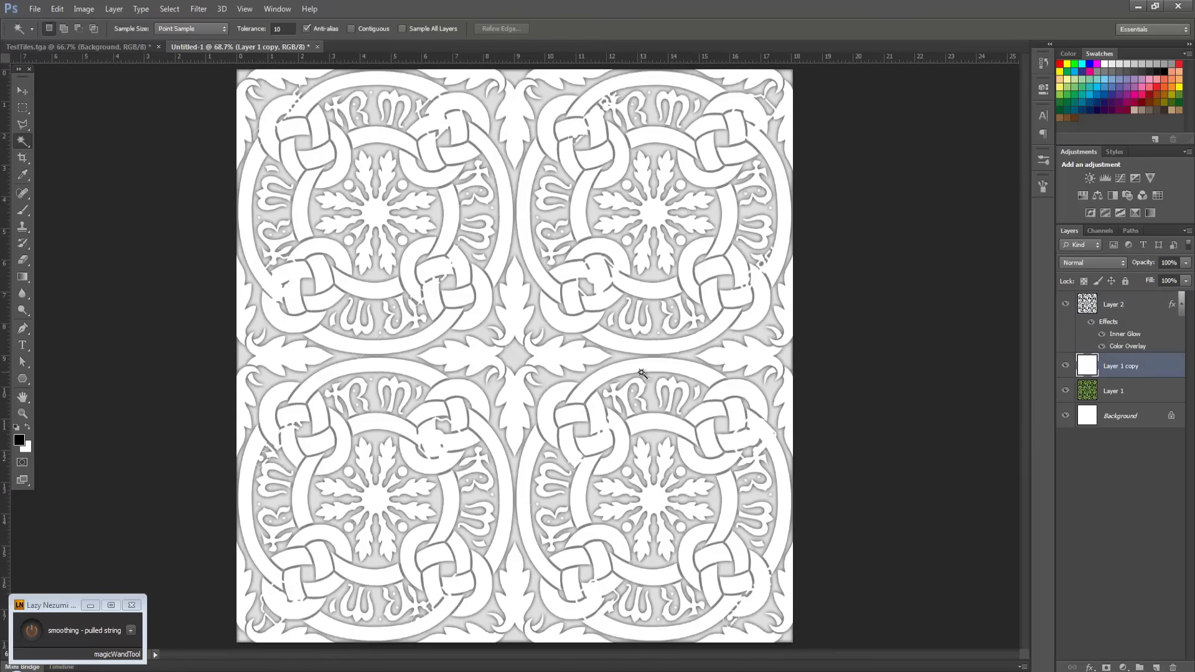
{"action": "left_click", "coordinate": [1169, 64]}
{"action": "key", "text": "alt+BackSpace"}
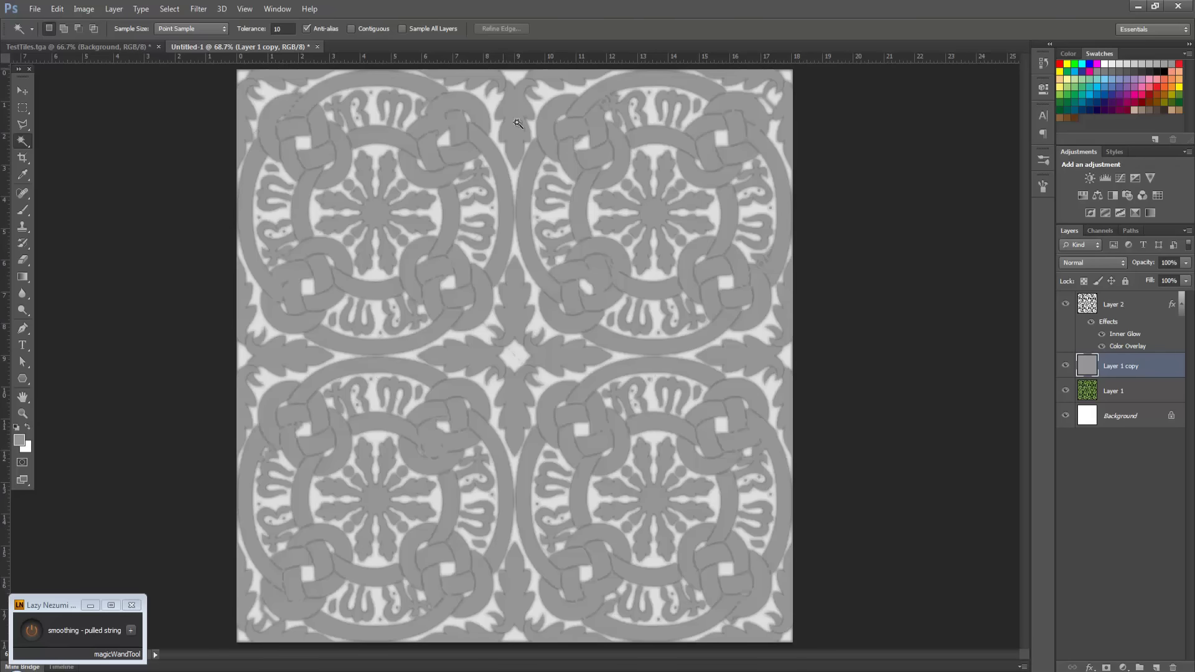
{"action": "key", "text": "z"}
{"action": "left_click_drag", "start_coordinate": [539, 343], "coordinate": [570, 268]}
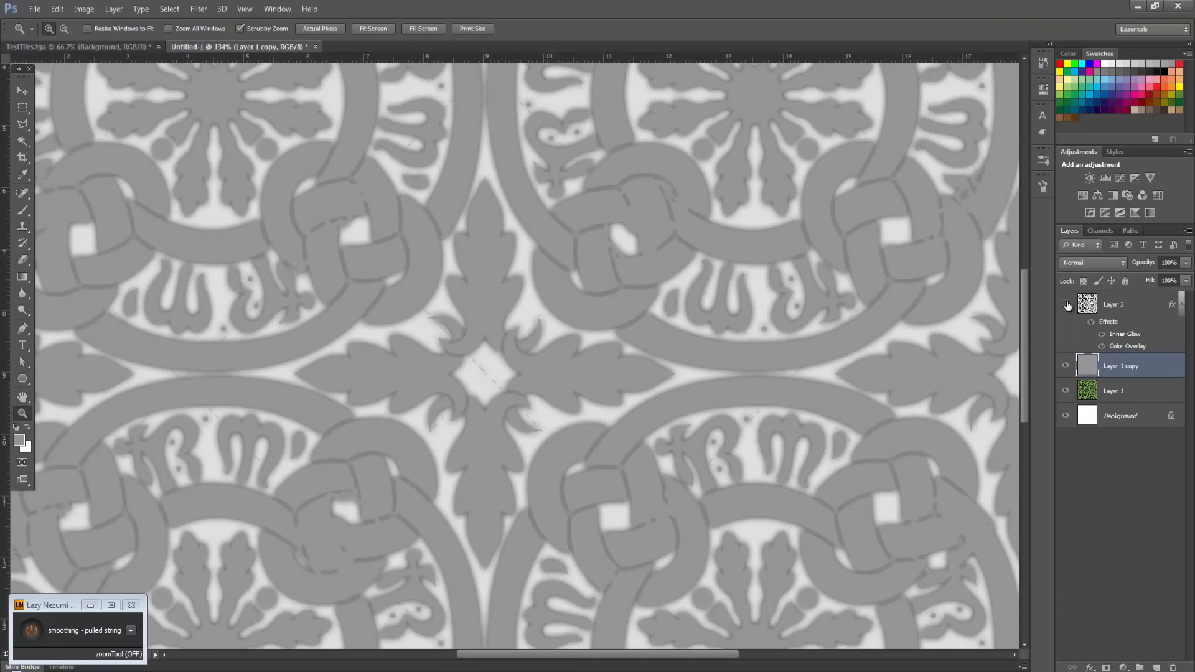
{"action": "left_click", "coordinate": [1065, 303]}
{"action": "left_click", "coordinate": [1065, 303]}
{"action": "left_click", "coordinate": [1096, 305]}
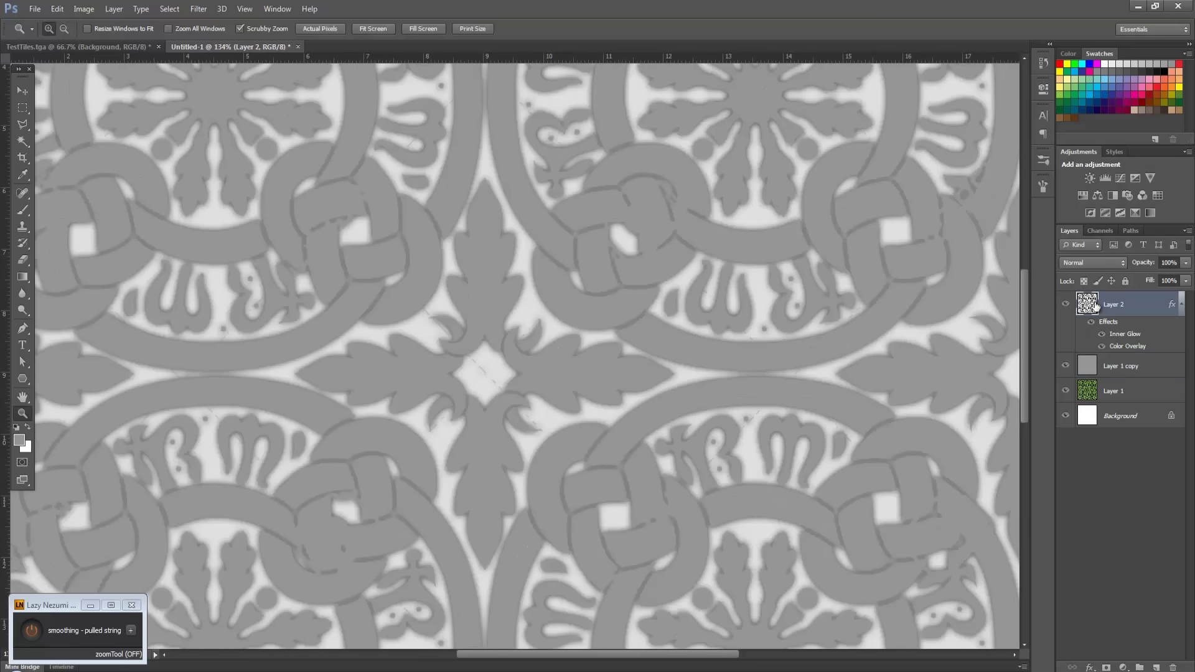
{"action": "scroll", "coordinate": [675, 382], "scroll_direction": "up", "scroll_amount": 5}
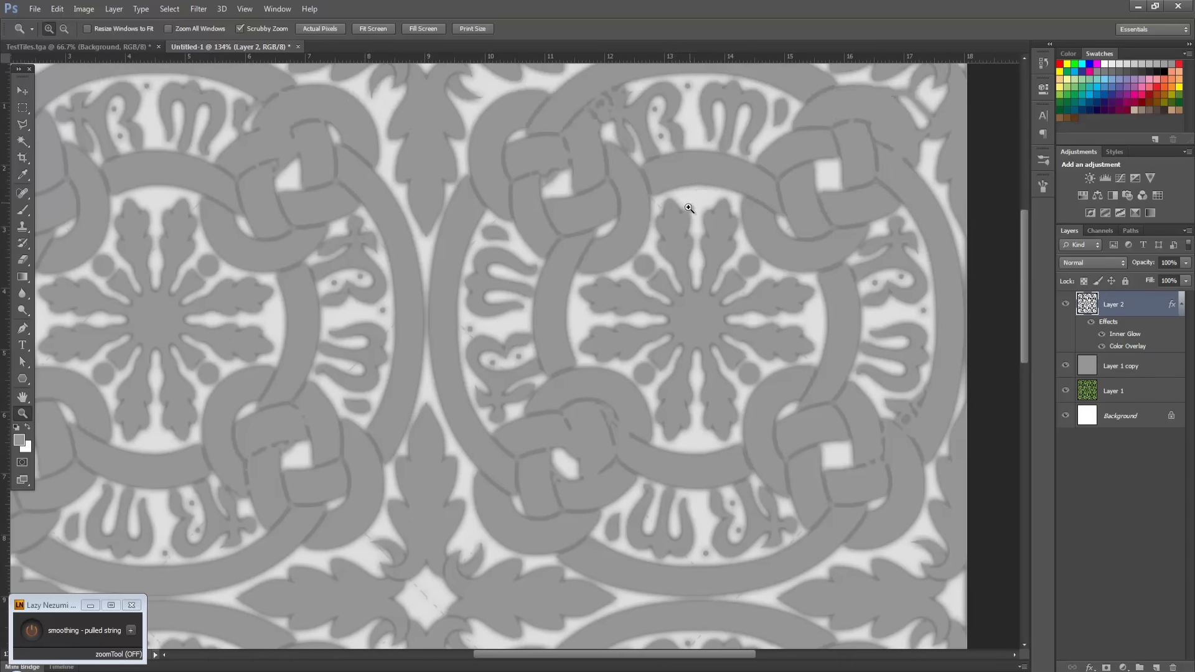
{"action": "left_click_drag", "start_coordinate": [713, 176], "coordinate": [760, 240]}
{"action": "left_click_drag", "start_coordinate": [520, 347], "coordinate": [429, 175]}
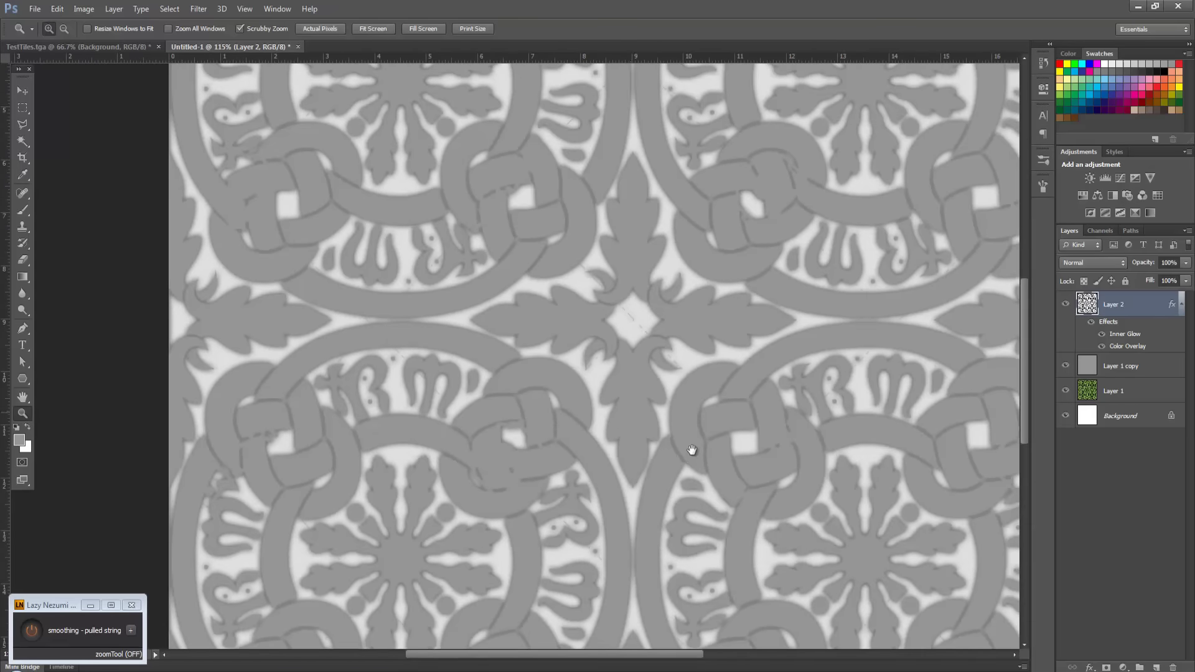
{"action": "left_click_drag", "start_coordinate": [689, 454], "coordinate": [607, 393]}
{"action": "key", "text": "ctrl+0"}
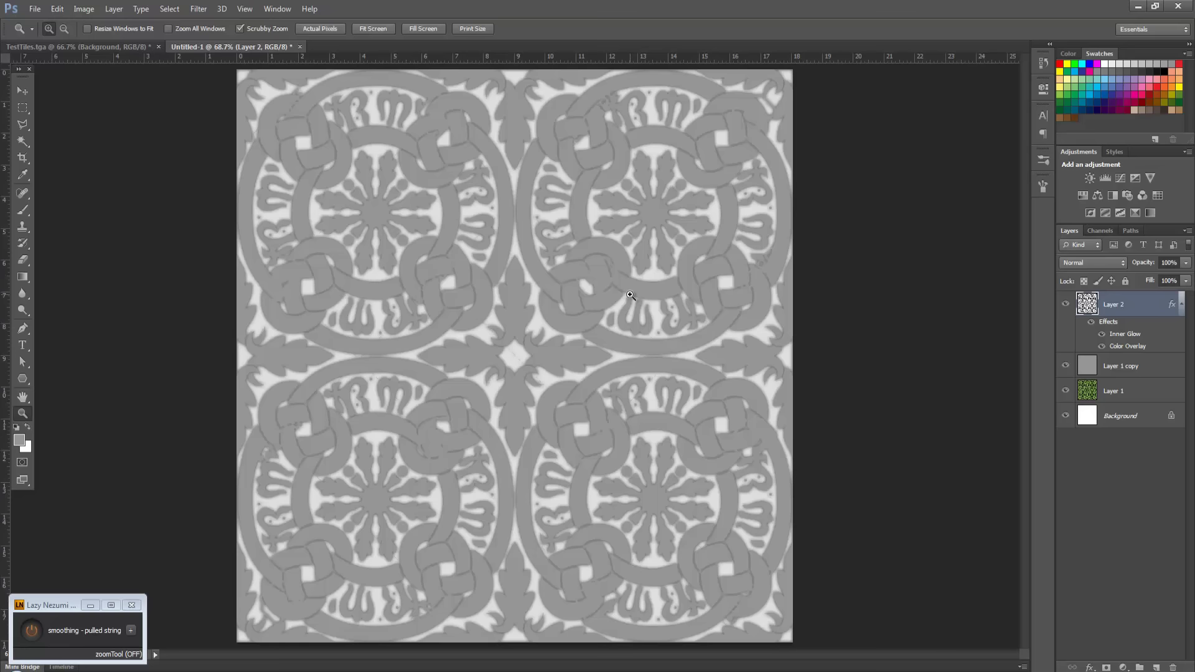
Merge Layer 2 and Layer 1 copy into one grey Layer 2, comparing it with the green tile
{"action": "left_click", "coordinate": [1151, 367], "text": "shift"}
{"action": "key", "text": "ctrl+e"}
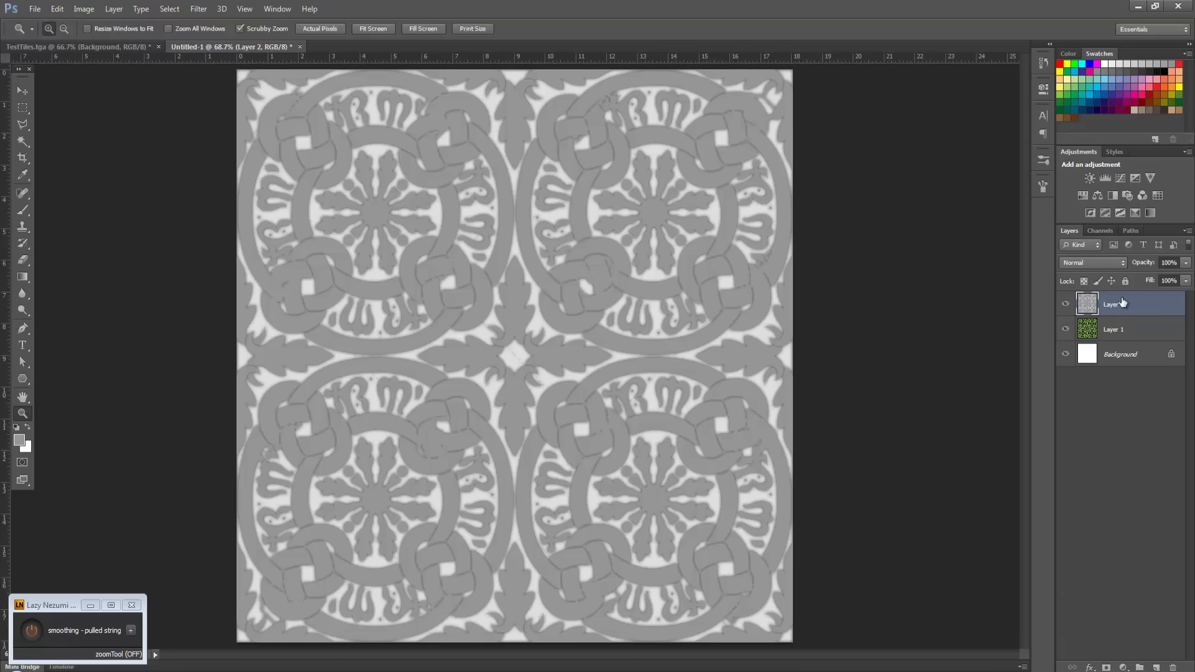
{"action": "key", "text": "ctrl+z"}
{"action": "key", "text": "ctrl+e"}
{"action": "left_click", "coordinate": [1066, 304]}
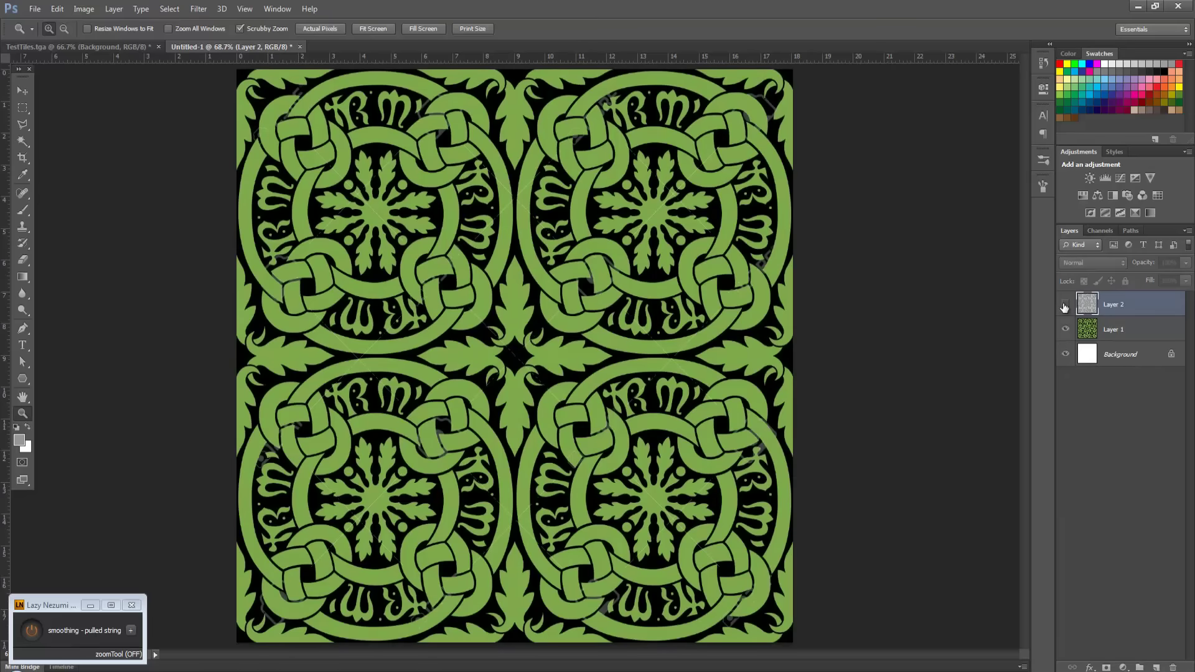
{"action": "left_click", "coordinate": [1066, 305]}
{"action": "left_click", "coordinate": [1065, 305]}
{"action": "left_click", "coordinate": [1065, 304]}
Alt-click Layer 1's eye so only the green Layer 1 shows
{"action": "left_click", "coordinate": [1101, 231]}
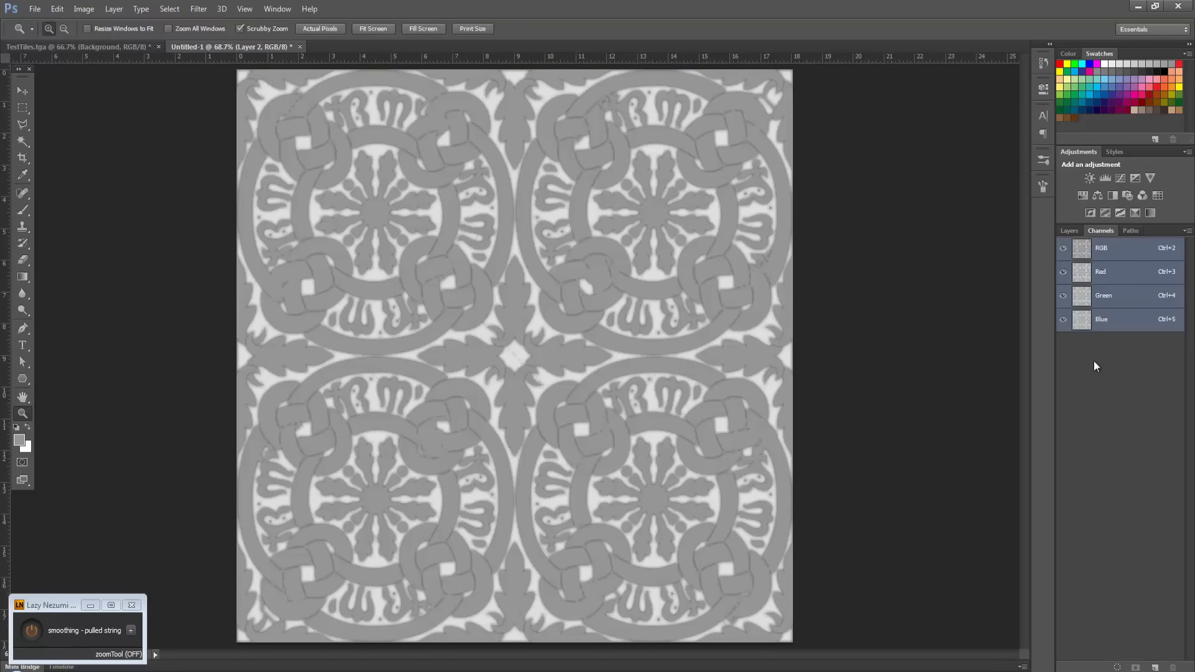
{"action": "left_click", "coordinate": [1074, 230]}
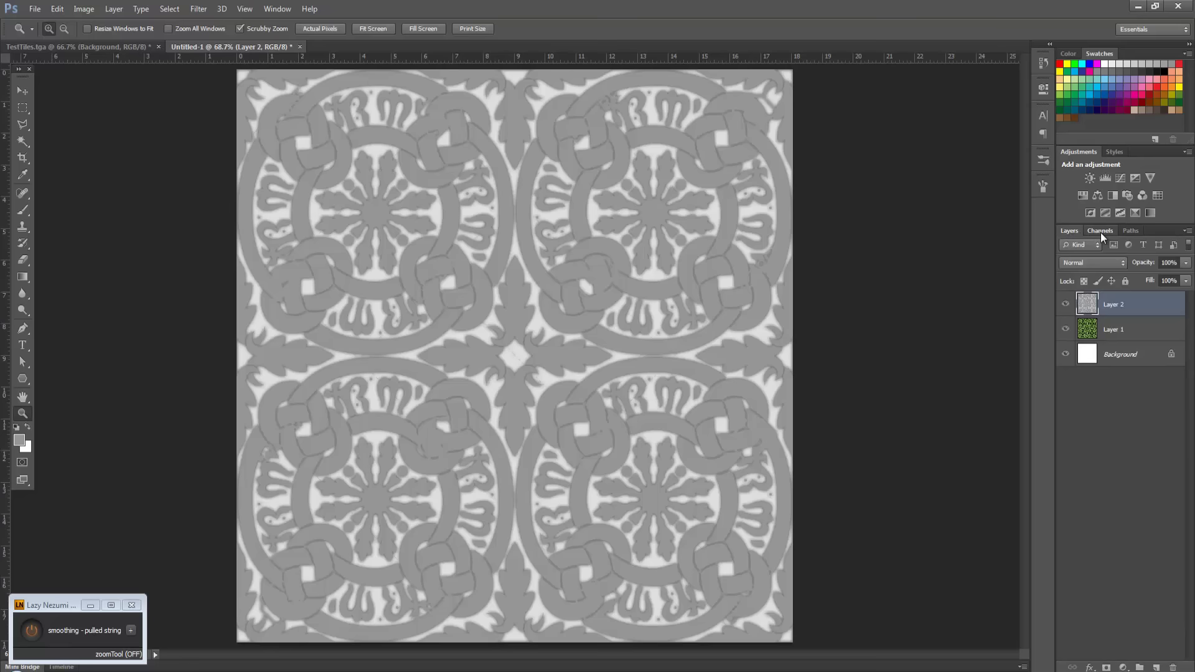
{"action": "left_click", "coordinate": [1101, 231]}
{"action": "left_click", "coordinate": [1074, 231]}
{"action": "left_click", "coordinate": [1104, 233]}
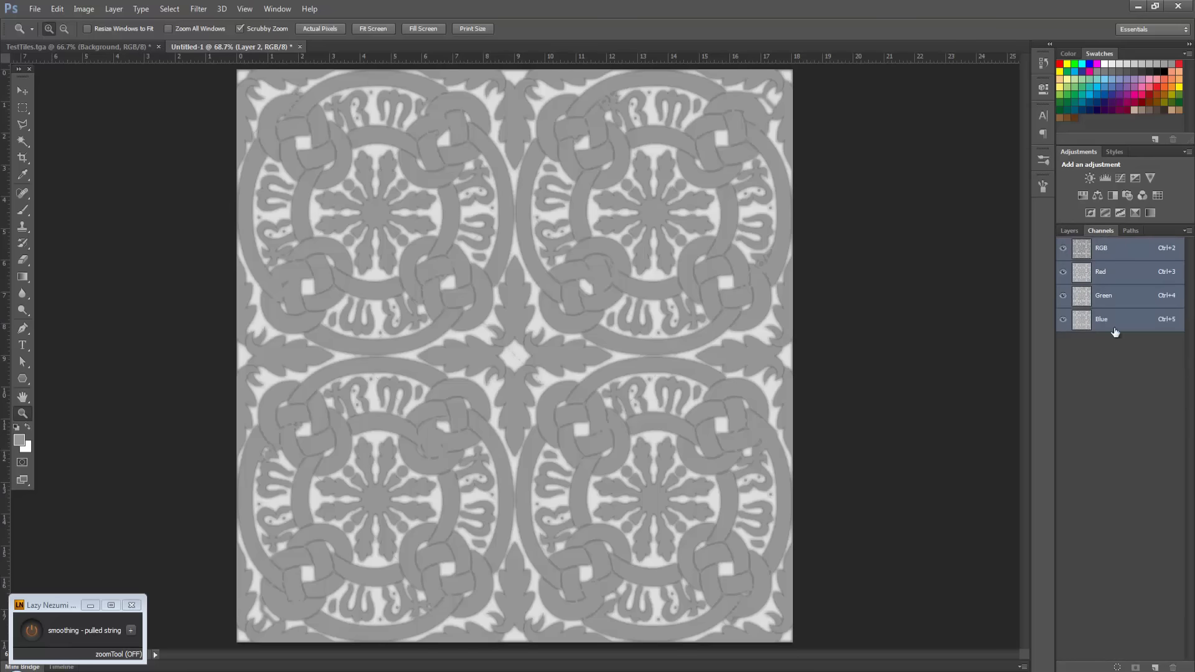
{"action": "left_click", "coordinate": [1069, 231]}
{"action": "key", "text": "alt"}
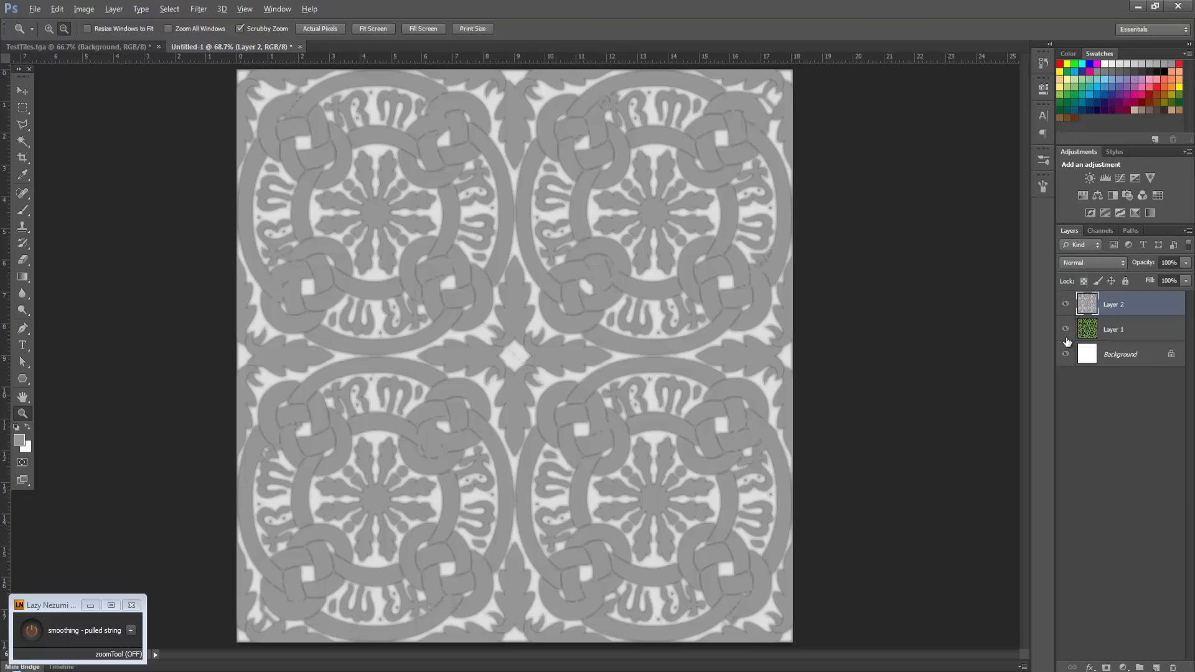
{"action": "left_click", "coordinate": [1066, 331], "text": "alt"}
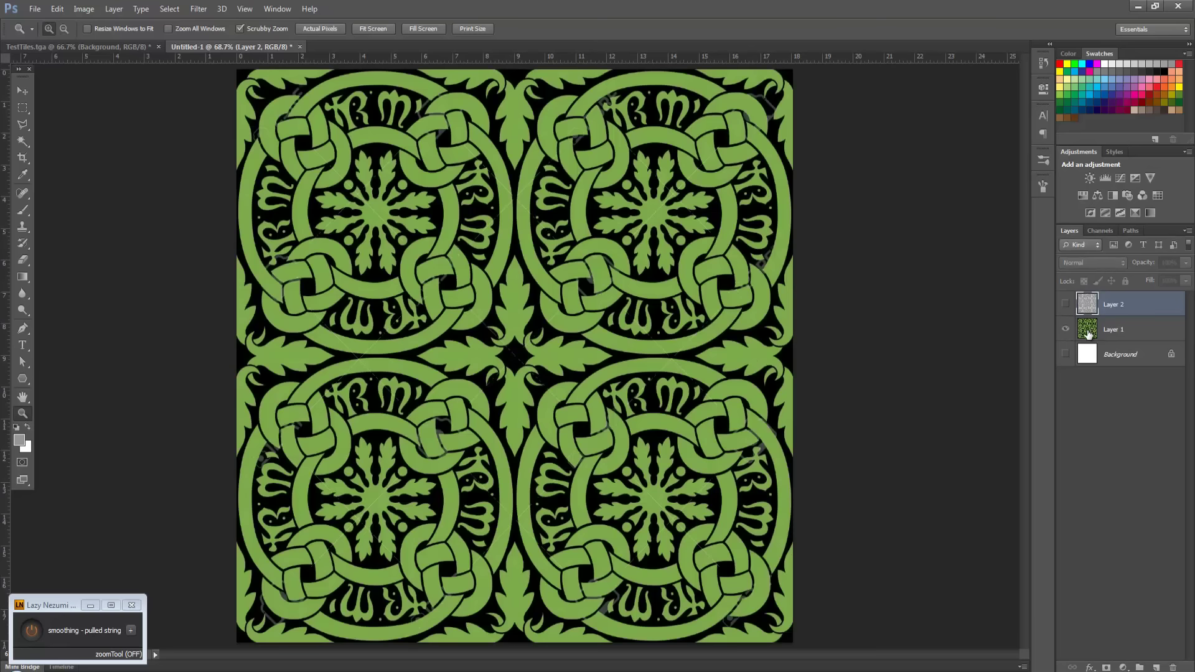
Inspect the Red, Green and Blue channels individually, ending on the RGB composite
{"action": "left_click", "coordinate": [1109, 232]}
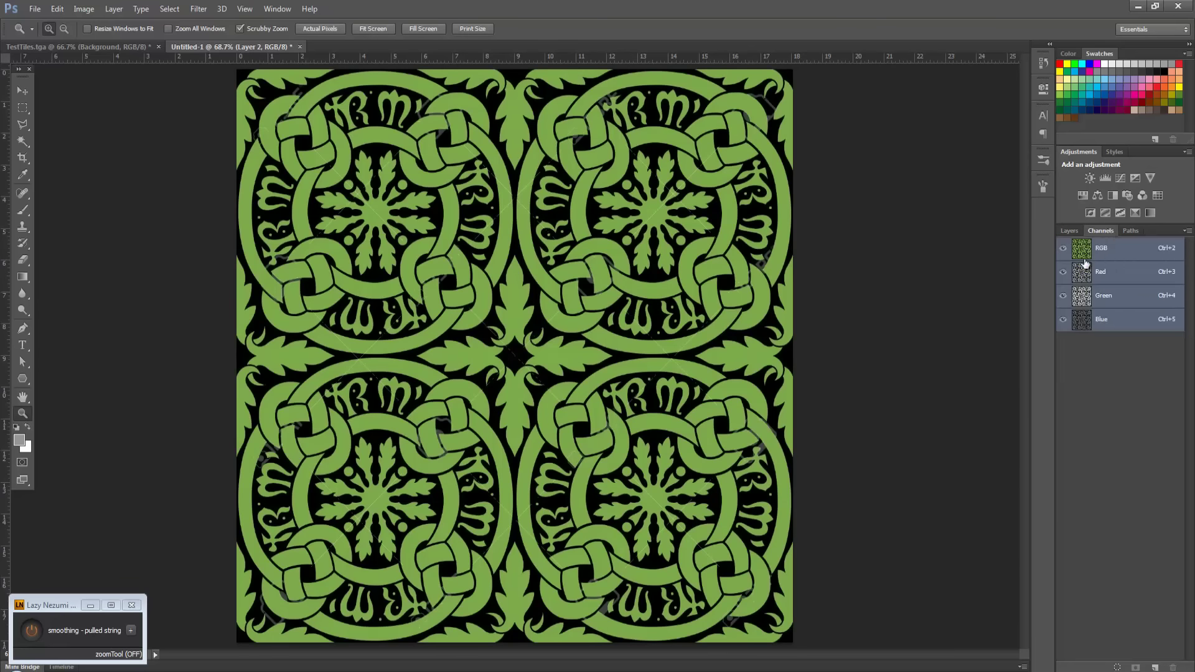
{"action": "left_click", "coordinate": [1087, 273]}
{"action": "left_click", "coordinate": [1084, 300]}
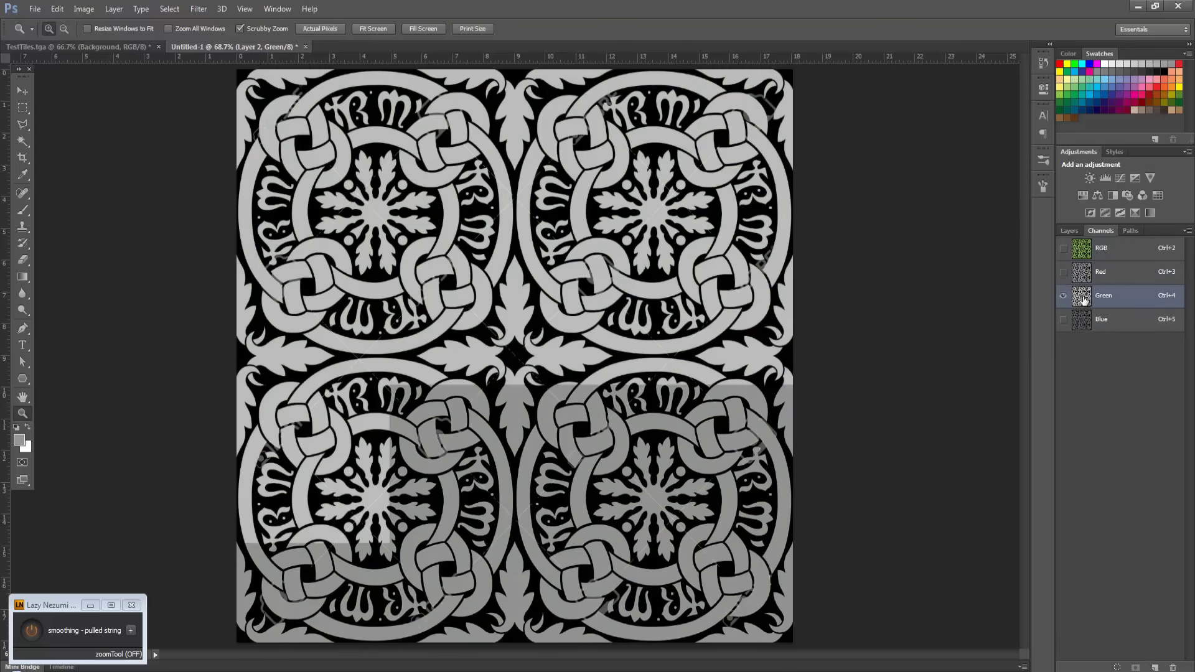
{"action": "left_click", "coordinate": [1085, 321]}
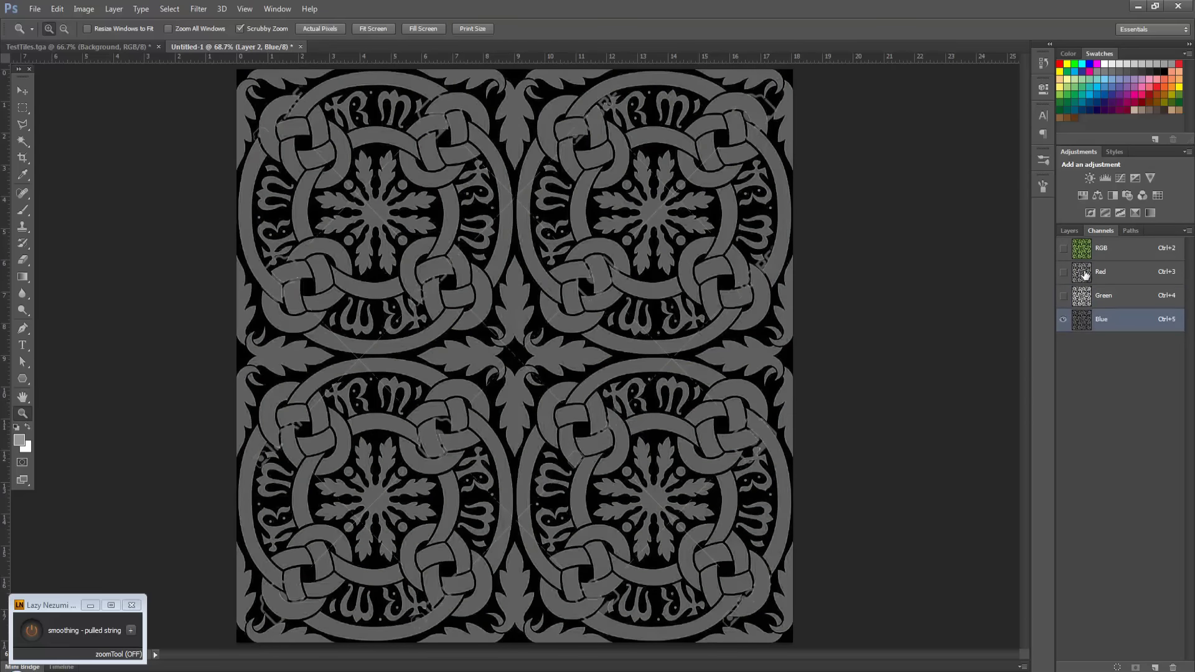
{"action": "left_click", "coordinate": [1087, 274]}
{"action": "left_click", "coordinate": [1085, 301]}
{"action": "left_click", "coordinate": [1087, 273]}
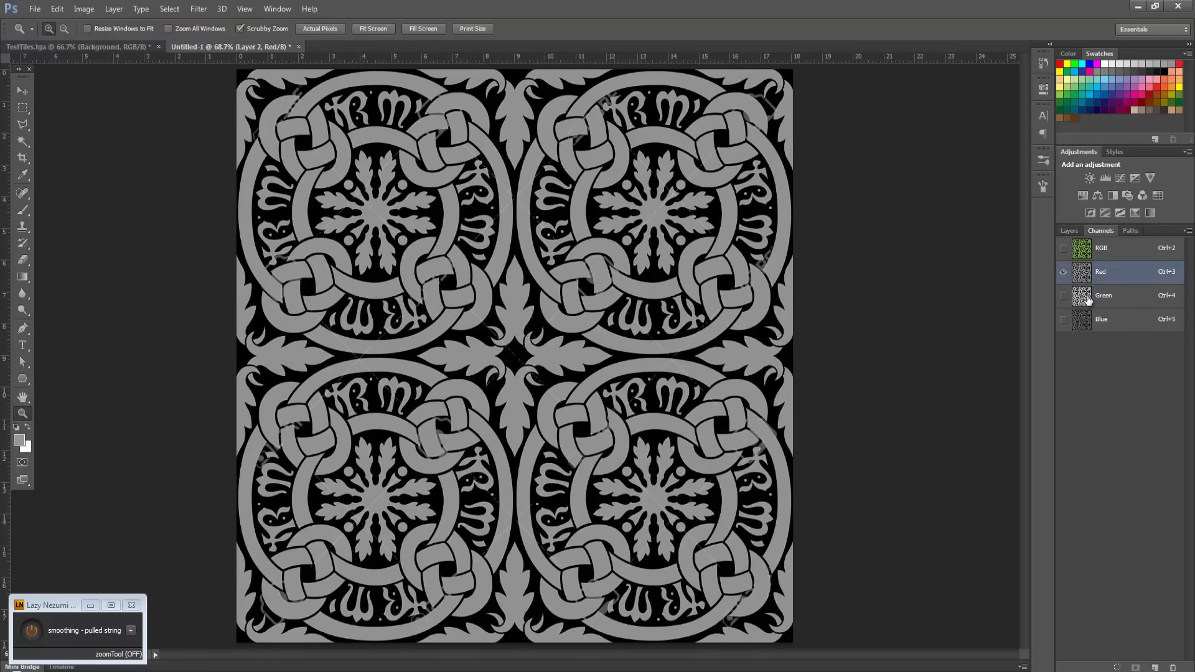
{"action": "left_click", "coordinate": [1084, 298]}
{"action": "left_click", "coordinate": [1086, 318]}
{"action": "left_click", "coordinate": [1089, 254]}
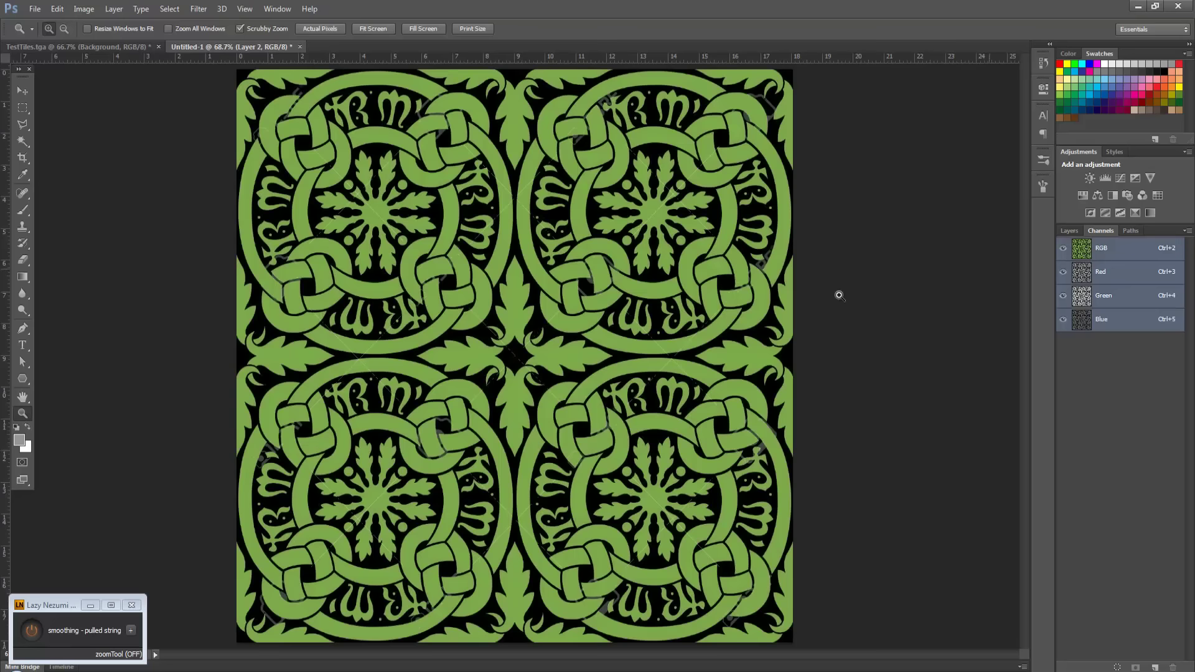
{"action": "left_click", "coordinate": [1077, 274]}
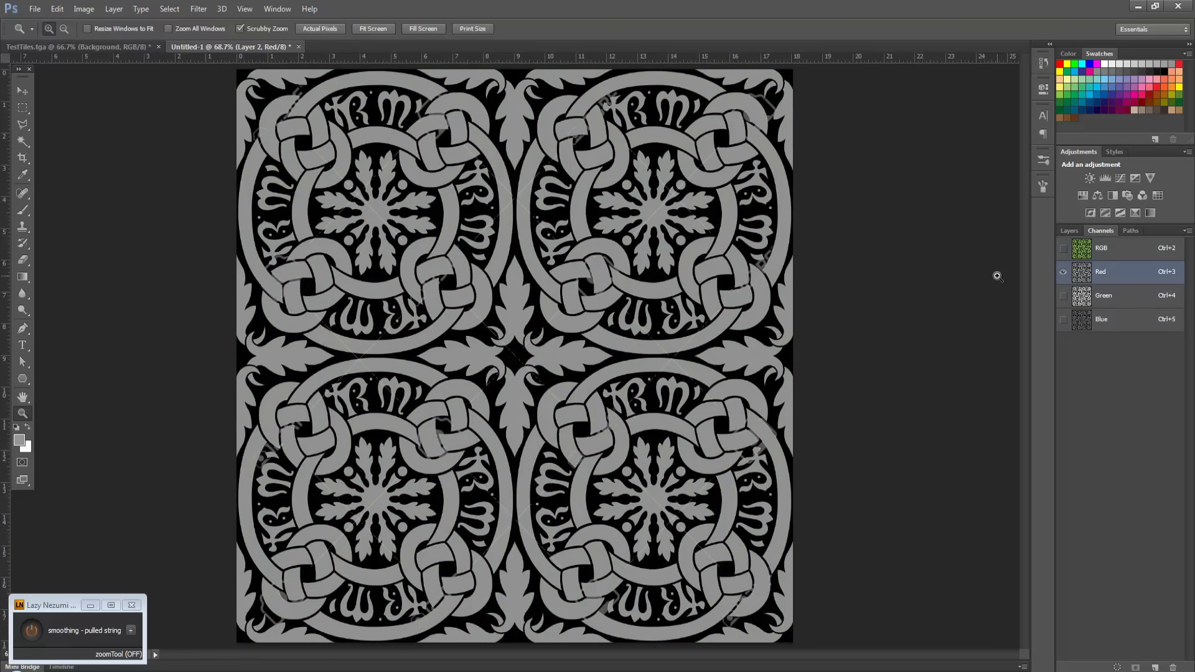
{"action": "left_click", "coordinate": [1082, 299]}
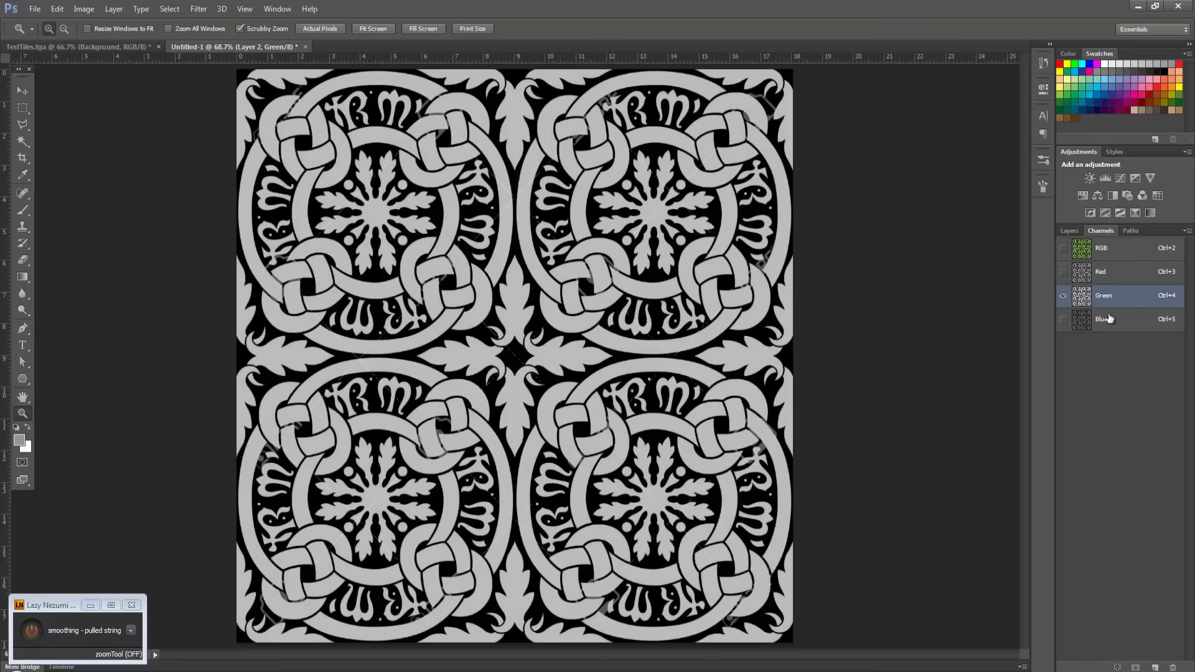
{"action": "left_click", "coordinate": [1089, 322]}
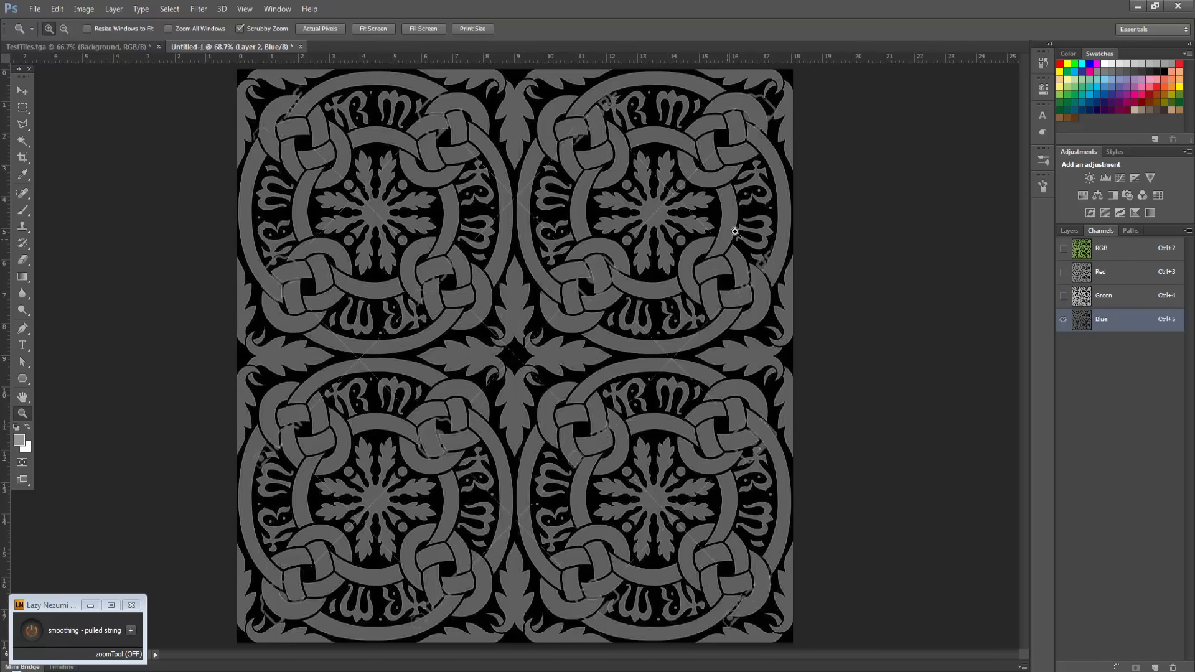
{"action": "left_click", "coordinate": [1084, 274]}
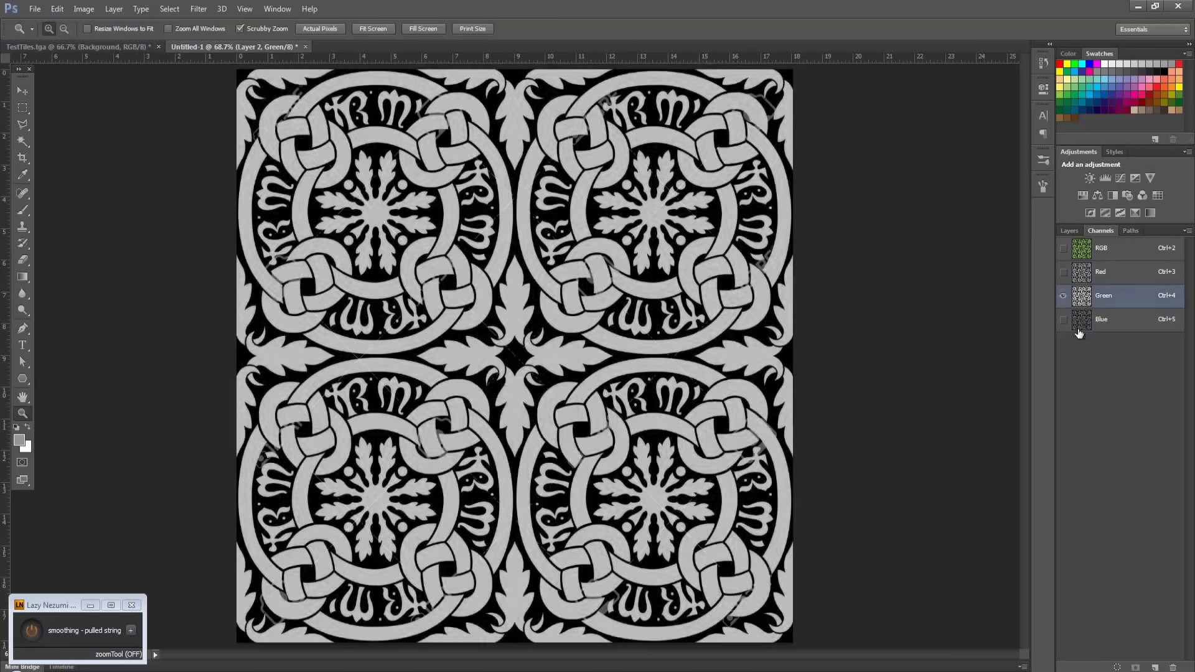
{"action": "left_click", "coordinate": [1084, 257]}
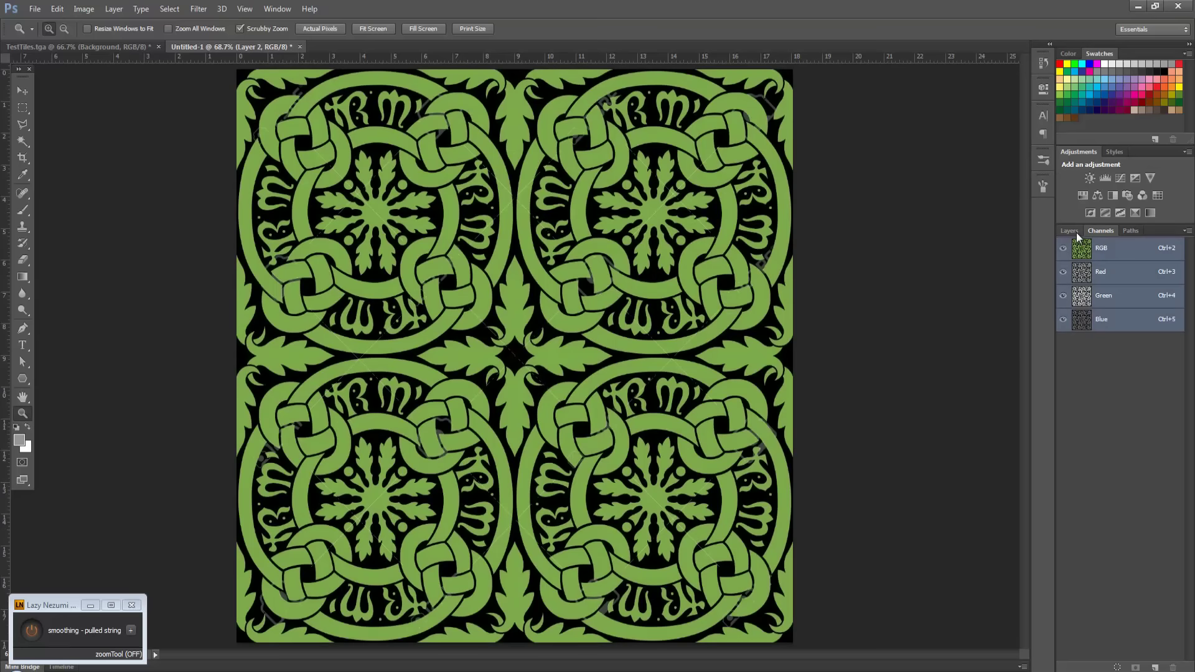
Show grey Layer 2 and load the RGB brightness as a selection
{"action": "left_click", "coordinate": [1073, 231]}
{"action": "left_click", "coordinate": [1066, 305]}
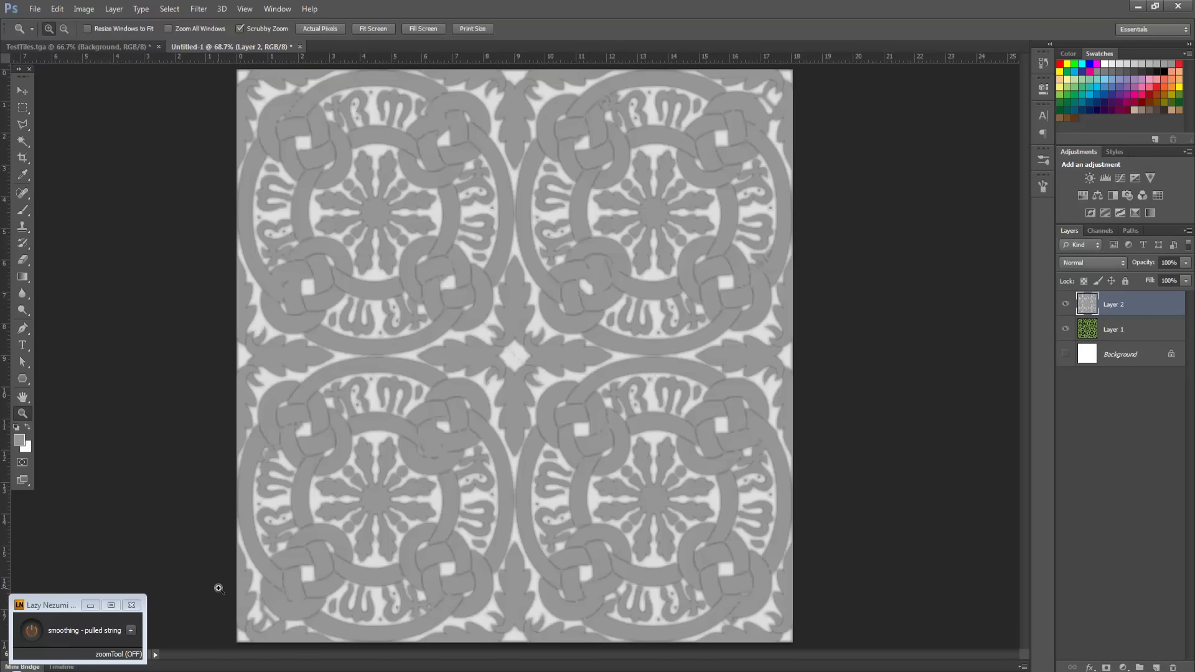
{"action": "left_click", "coordinate": [1097, 231]}
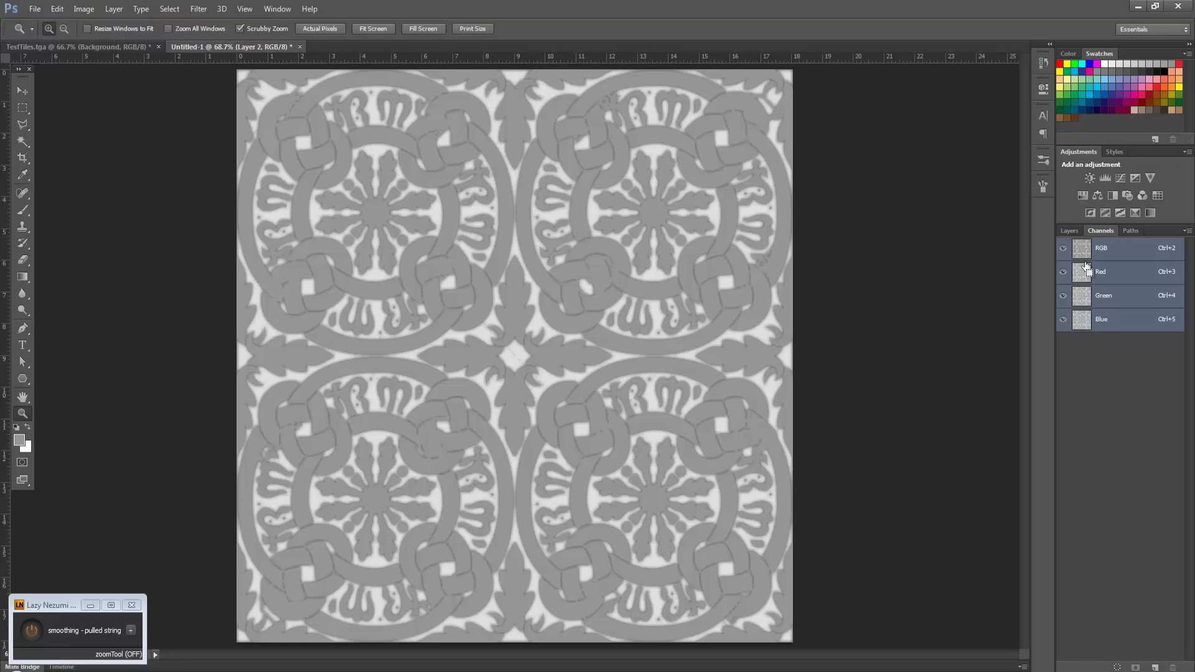
{"action": "left_click_drag", "start_coordinate": [1087, 269], "coordinate": [694, 244]}
{"action": "left_click_drag", "start_coordinate": [571, 166], "coordinate": [591, 228]}
{"action": "left_click", "coordinate": [1081, 249], "text": "ctrl"}
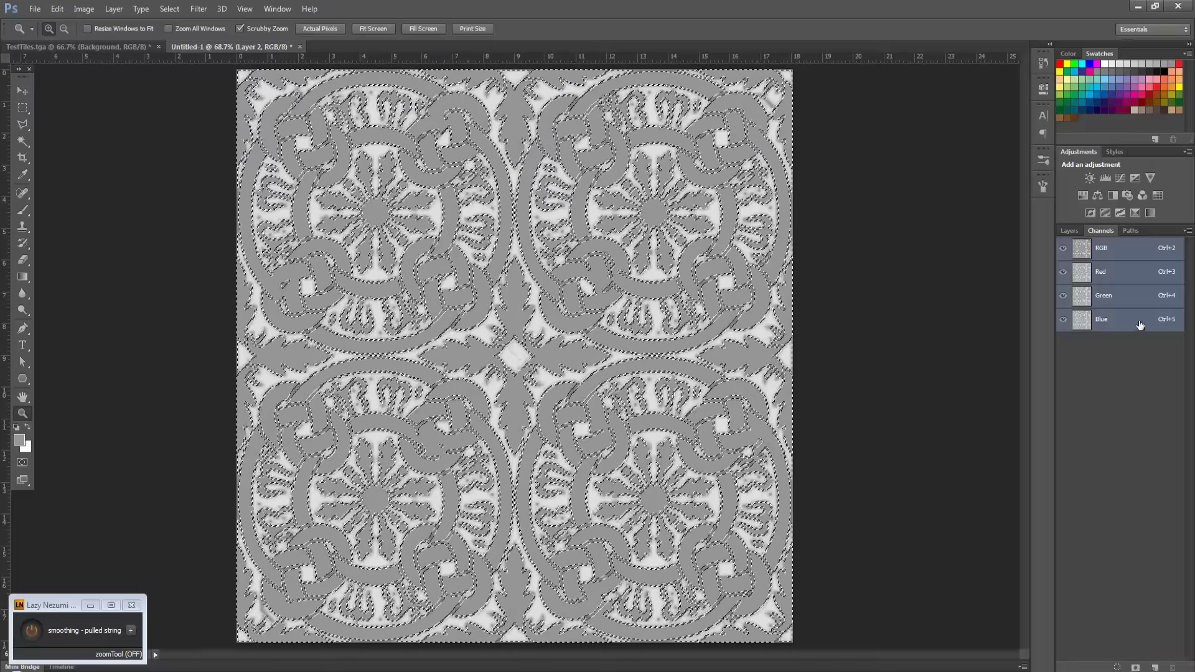
Save the selection as a new Alpha 1 channel, deselect, and check it against RGB
{"action": "left_click", "coordinate": [1137, 667]}
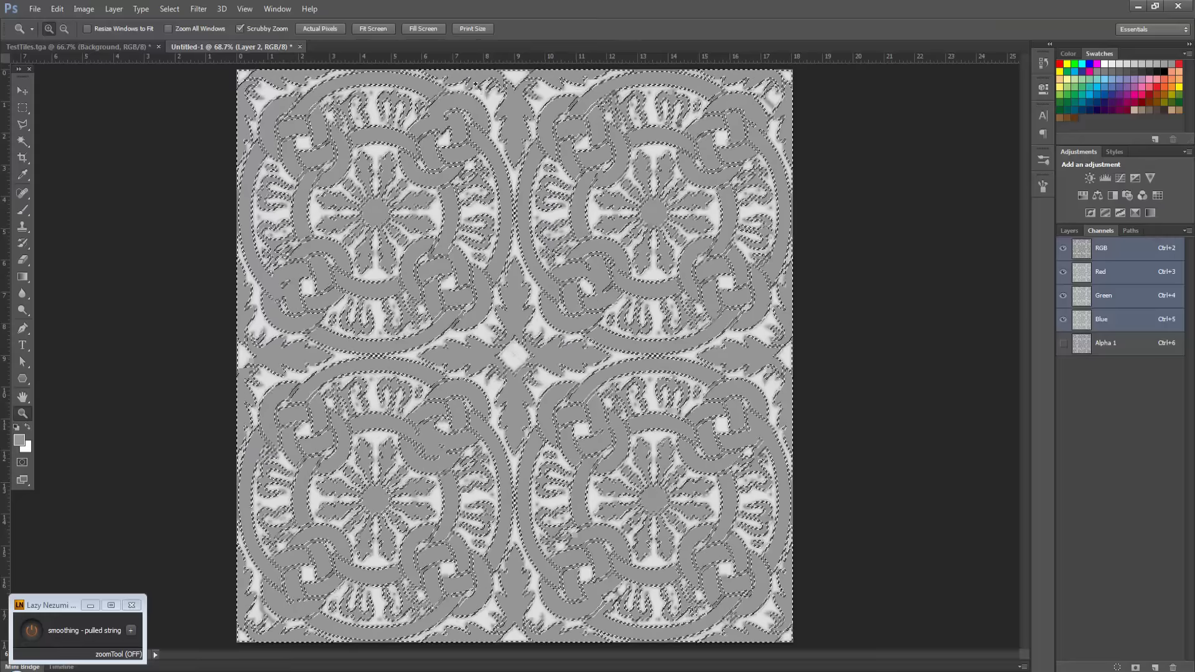
{"action": "key", "text": "ctrl+d"}
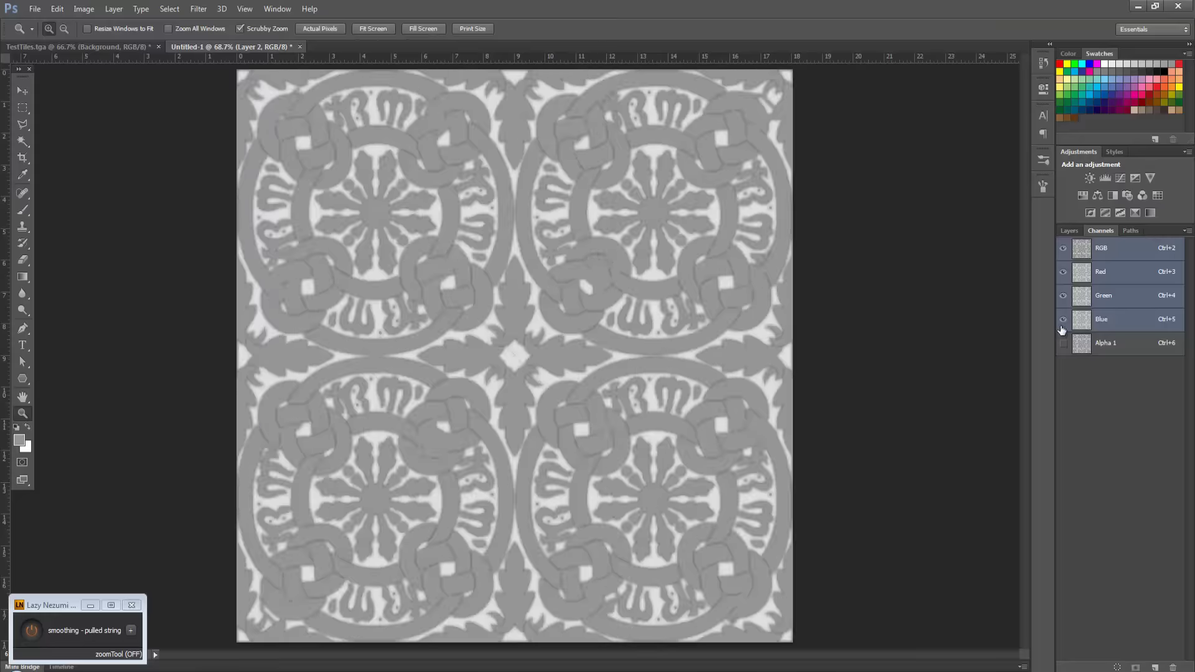
{"action": "left_click", "coordinate": [1084, 348]}
{"action": "left_click", "coordinate": [1082, 252]}
{"action": "left_click", "coordinate": [1081, 348]}
{"action": "left_click", "coordinate": [1086, 256]}
Compare Alpha 1 and RGB zoomed in on a knot, then begin Save As
{"action": "left_click_drag", "start_coordinate": [581, 288], "coordinate": [689, 181]}
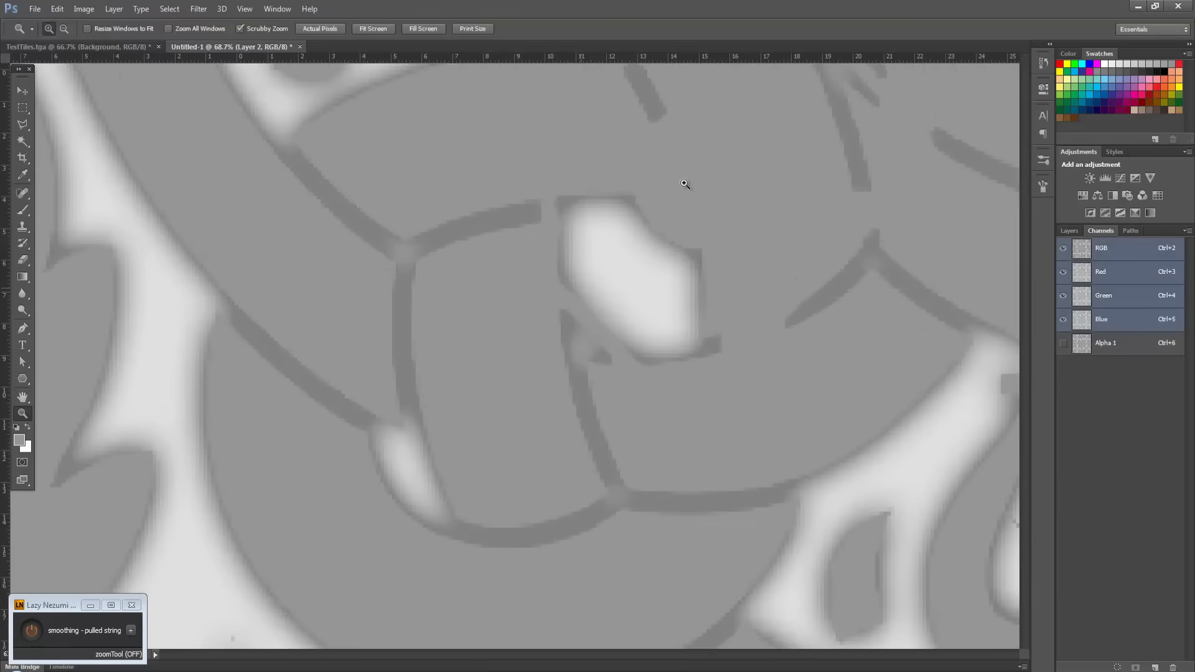
{"action": "left_click", "coordinate": [1084, 346]}
{"action": "left_click", "coordinate": [1089, 248]}
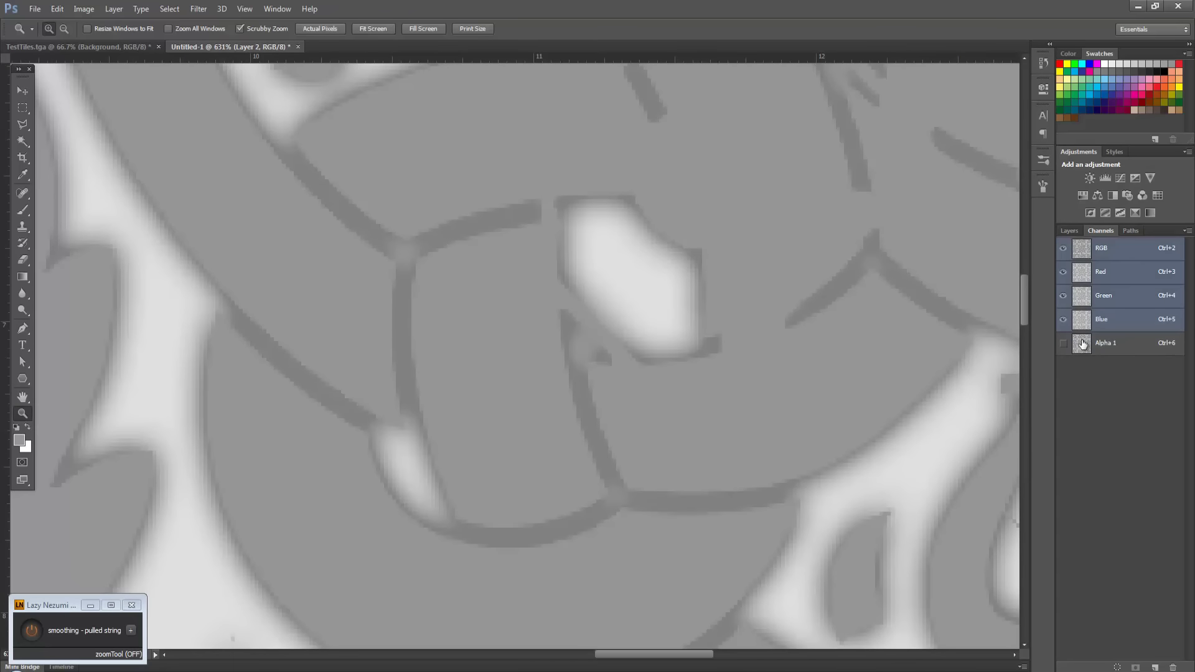
{"action": "left_click", "coordinate": [1082, 344]}
{"action": "left_click", "coordinate": [1089, 252]}
{"action": "left_click", "coordinate": [1071, 231]}
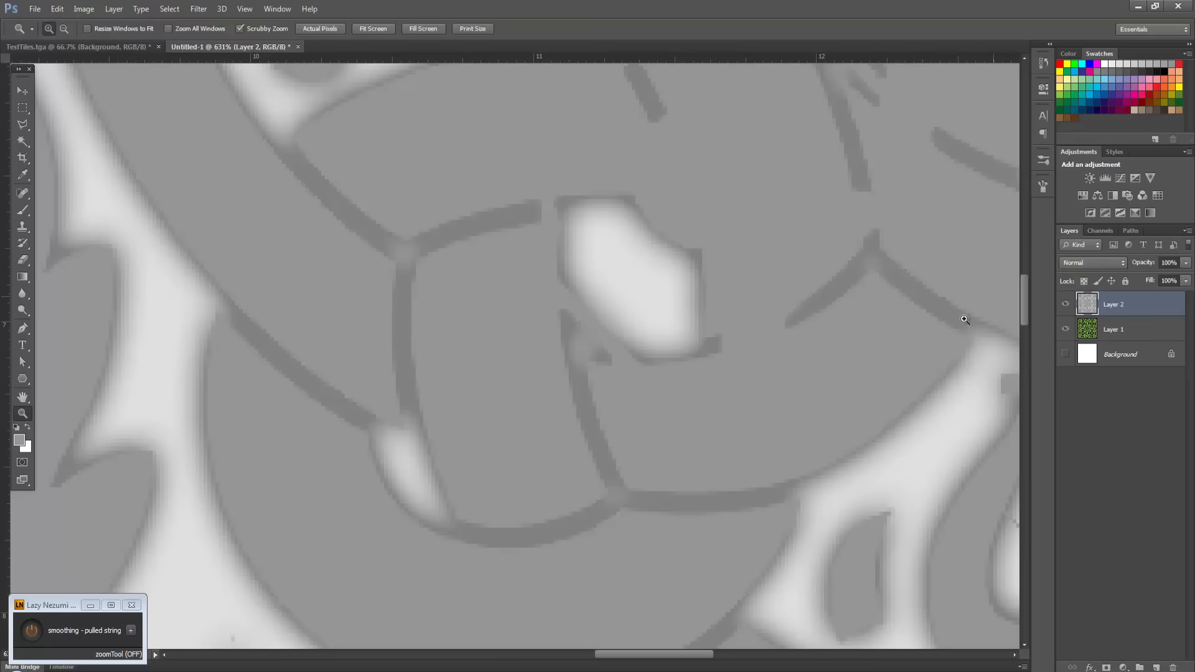
{"action": "key", "text": "ctrl+shift+s"}
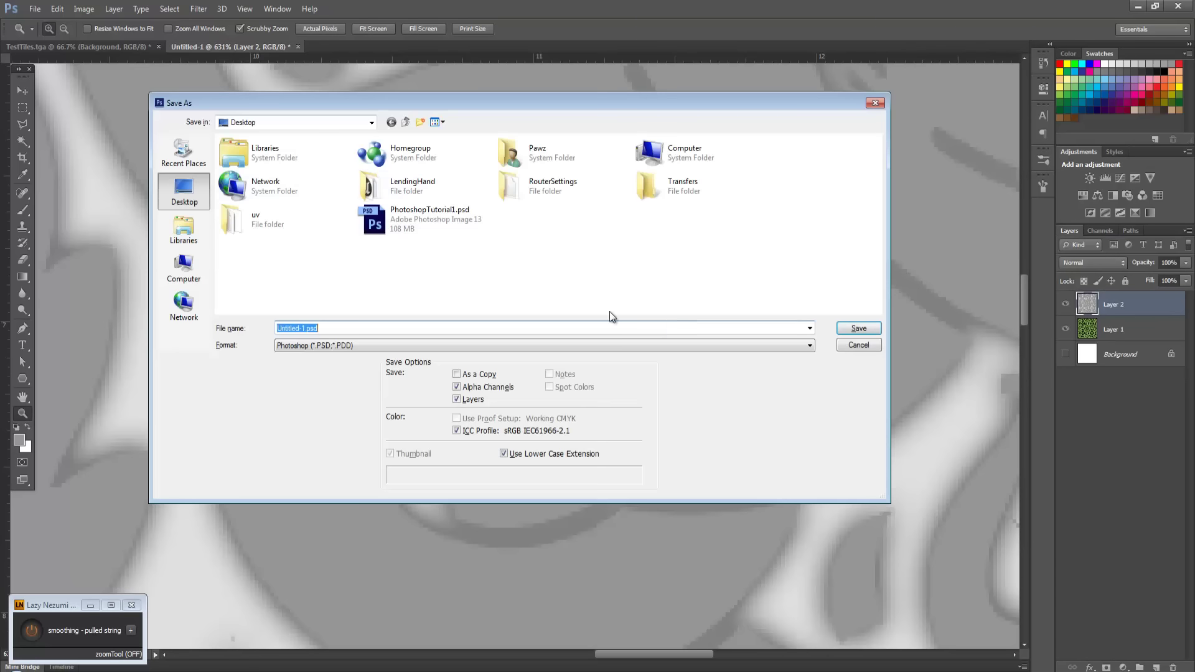
After a failed Targa save over TestTiles.tga, close the open TestTiles.tga without saving
{"action": "left_click", "coordinate": [537, 345]}
{"action": "left_click", "coordinate": [324, 537]}
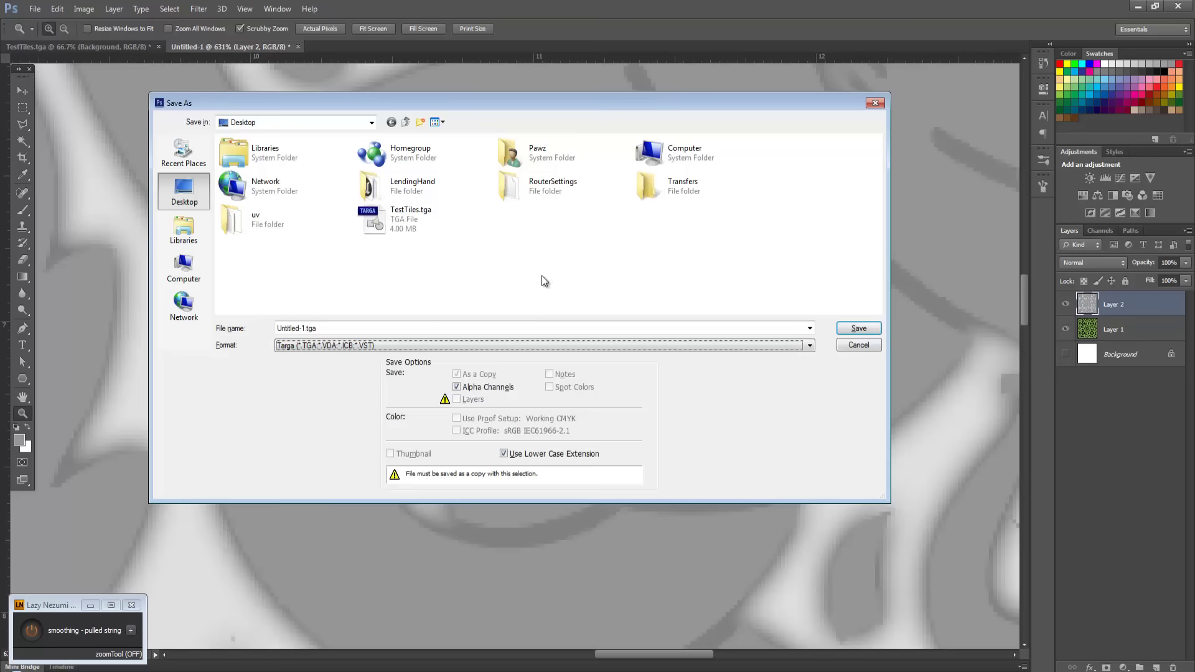
{"action": "double_click", "coordinate": [422, 223]}
{"action": "left_click", "coordinate": [583, 257]}
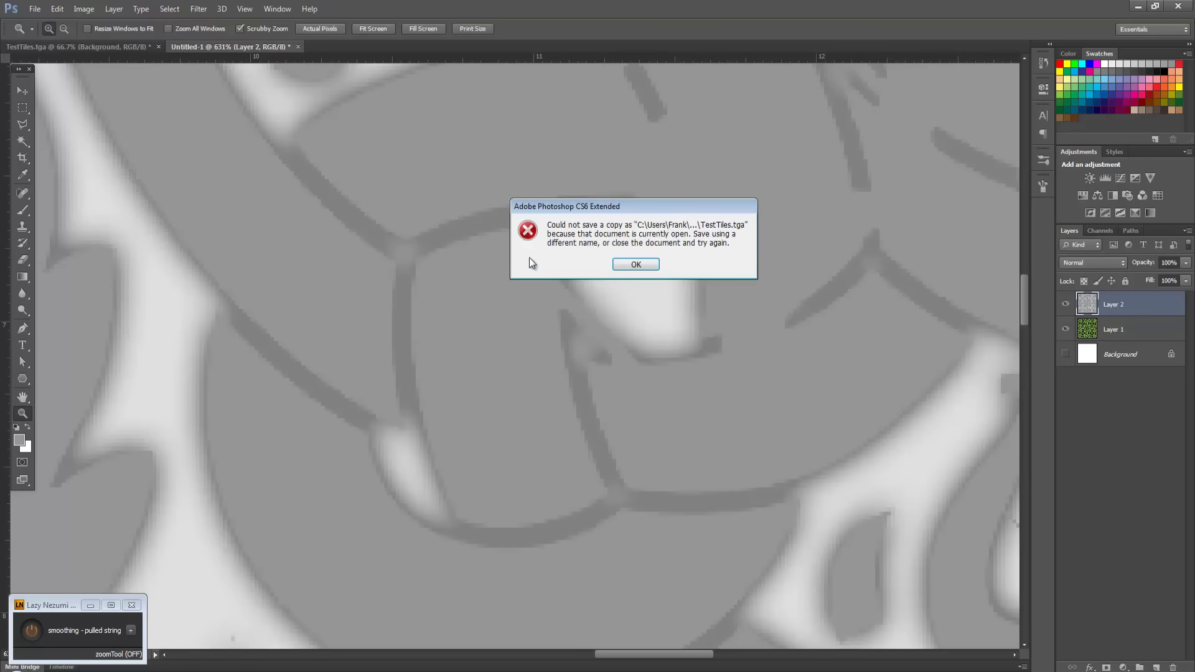
{"action": "left_click", "coordinate": [636, 264]}
{"action": "left_click", "coordinate": [158, 46]}
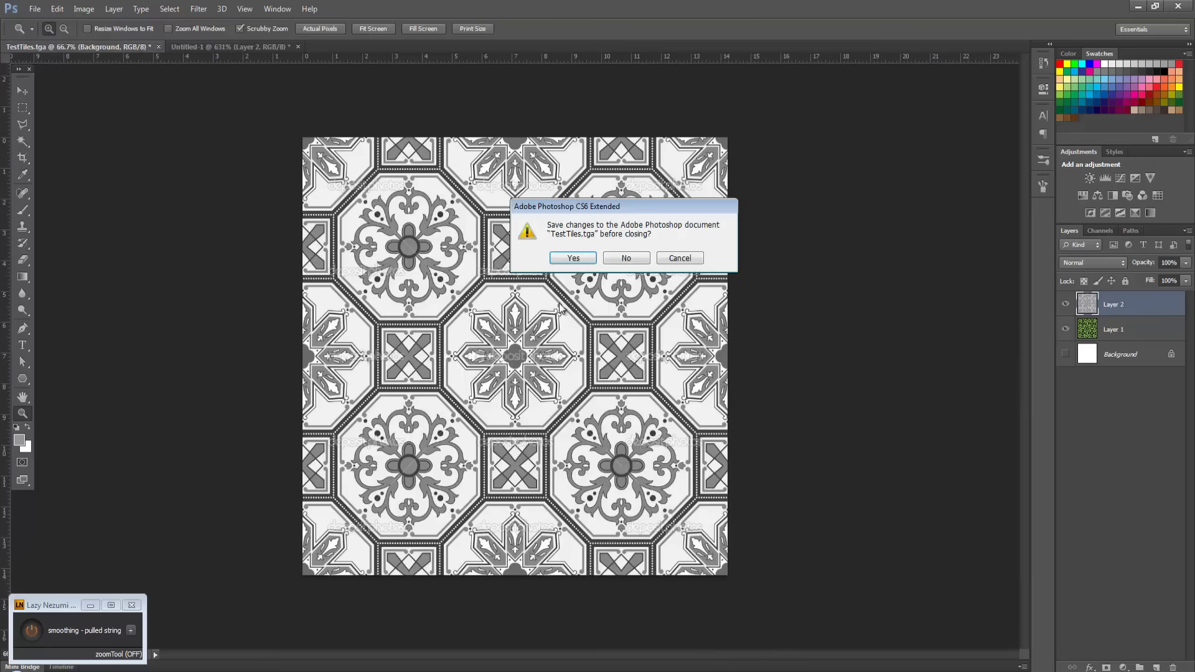
{"action": "left_click", "coordinate": [626, 258]}
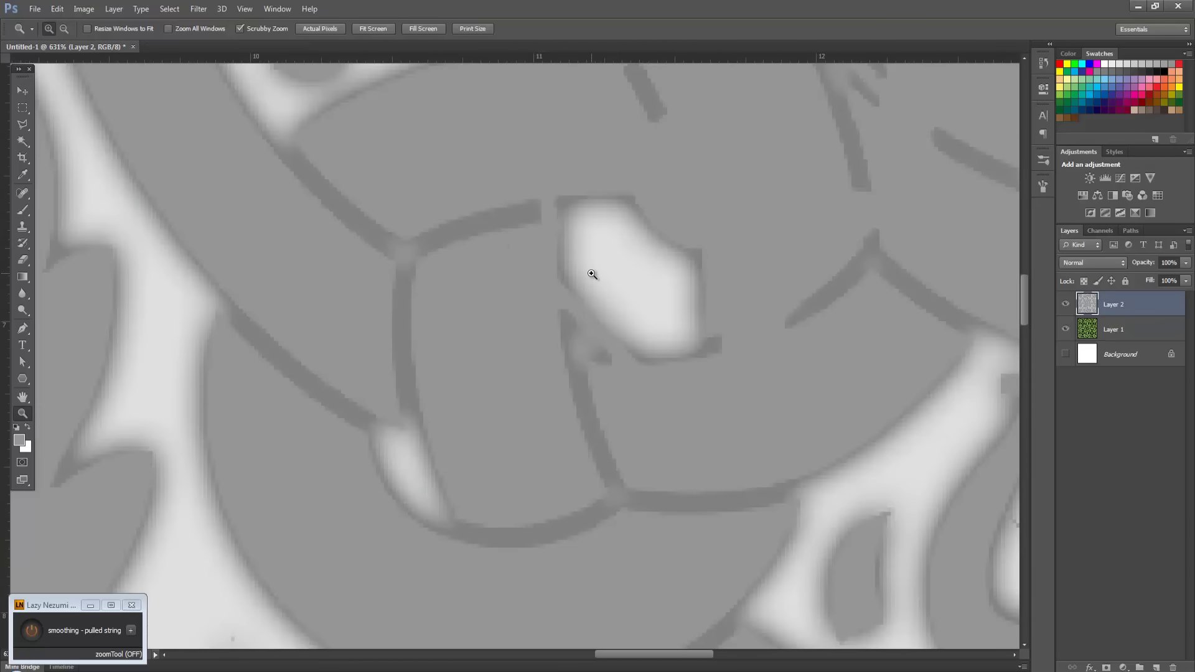
Save Untitled-1 as Targa over TestTiles.tga at 32 bits/pixel and fit it on screen
{"action": "key", "text": "ctrl+s"}
{"action": "left_click", "coordinate": [551, 344]}
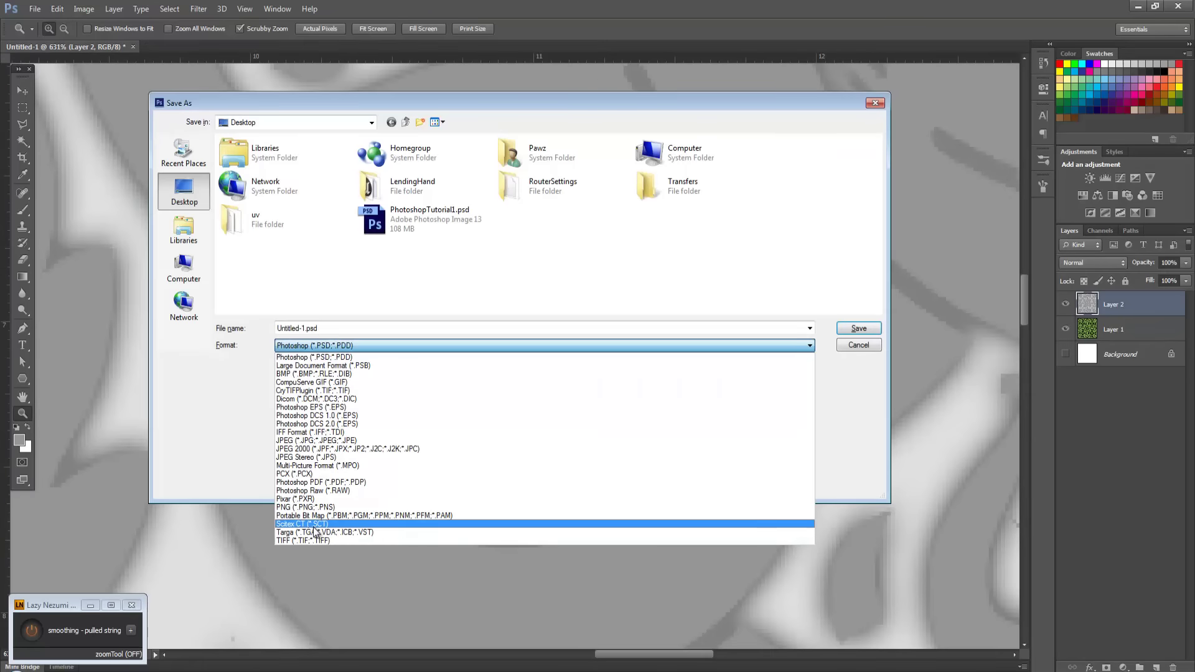
{"action": "left_click", "coordinate": [318, 528]}
{"action": "double_click", "coordinate": [375, 226]}
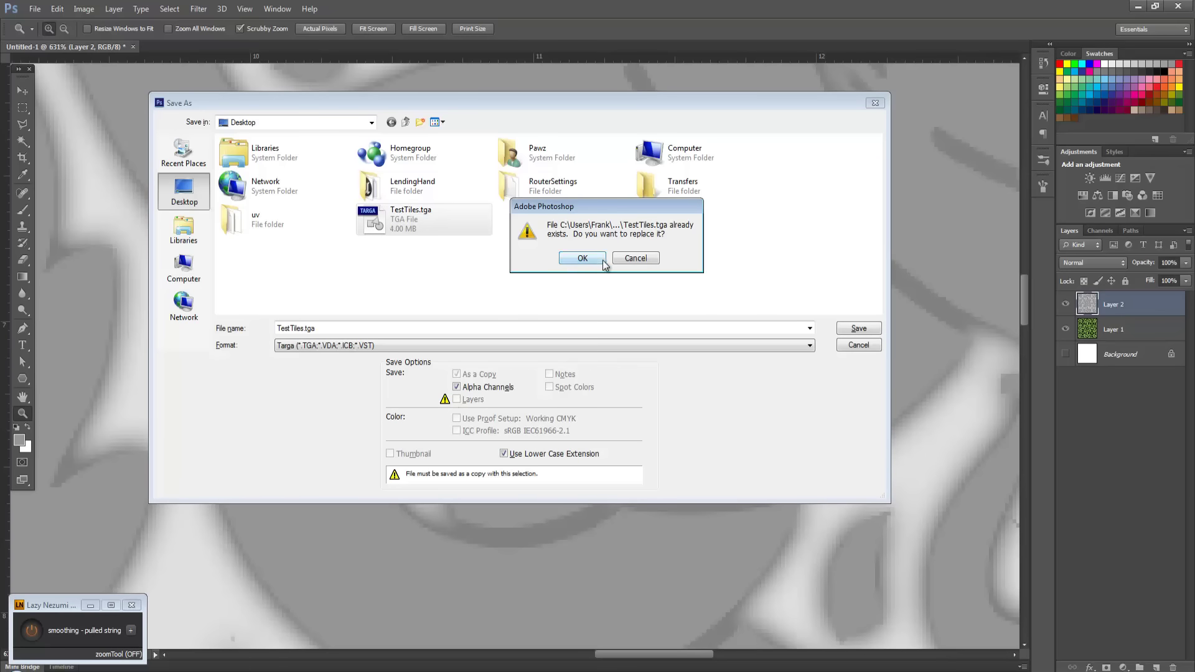
{"action": "left_click", "coordinate": [583, 259]}
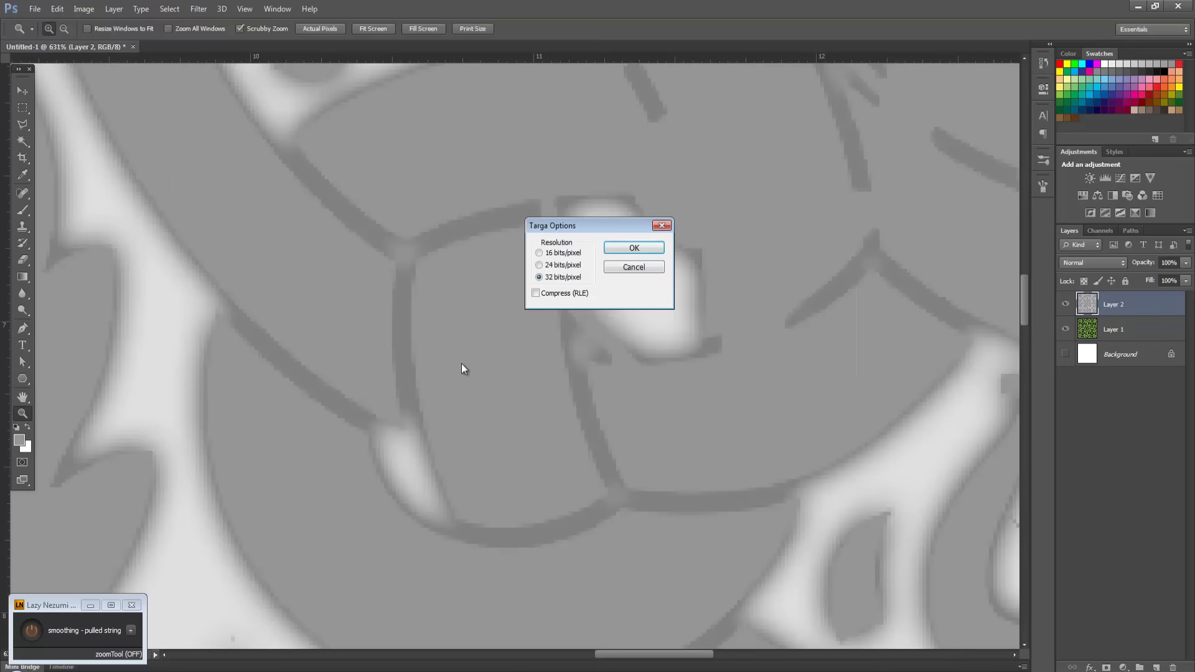
{"action": "left_click", "coordinate": [540, 266]}
{"action": "left_click", "coordinate": [635, 247]}
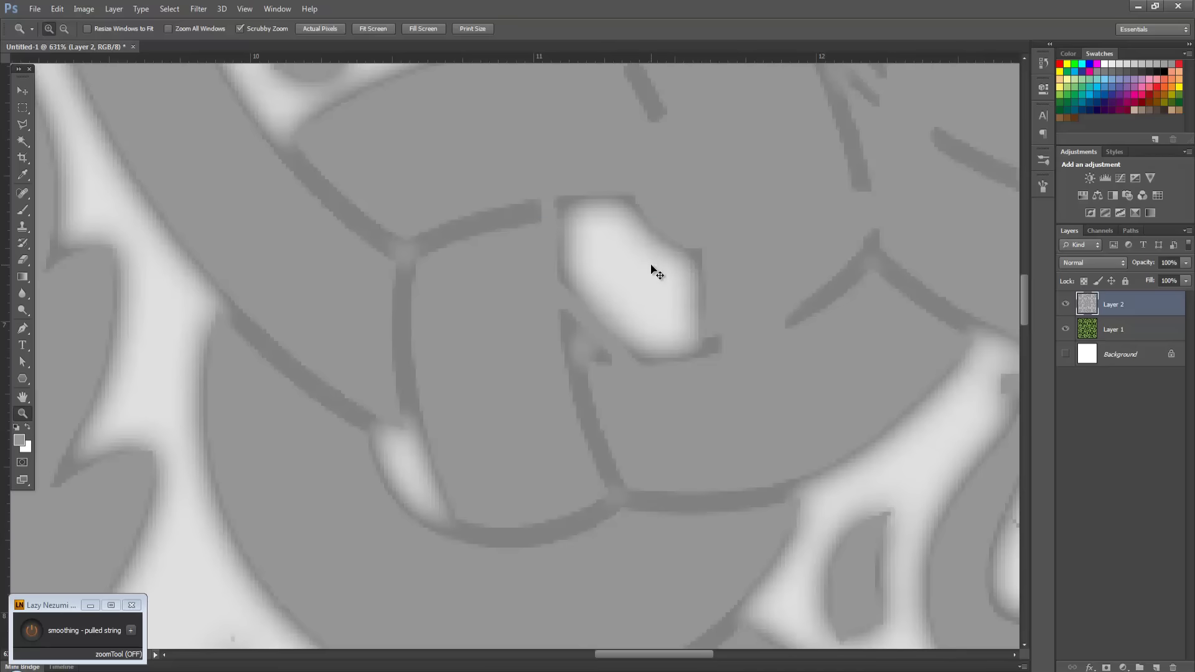
{"action": "key", "text": "ctrl+0"}
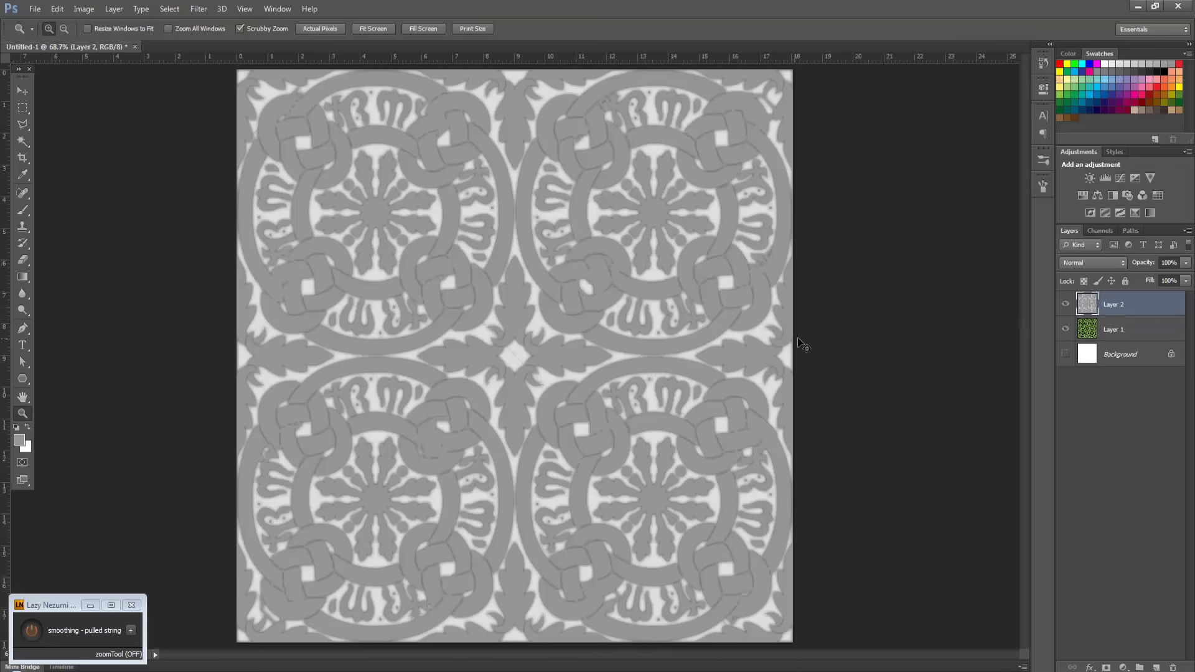
Close Untitled-1 without saving and reopen TestTiles.tga
{"action": "key", "text": "ctrl+w"}
{"action": "left_click", "coordinate": [626, 259]}
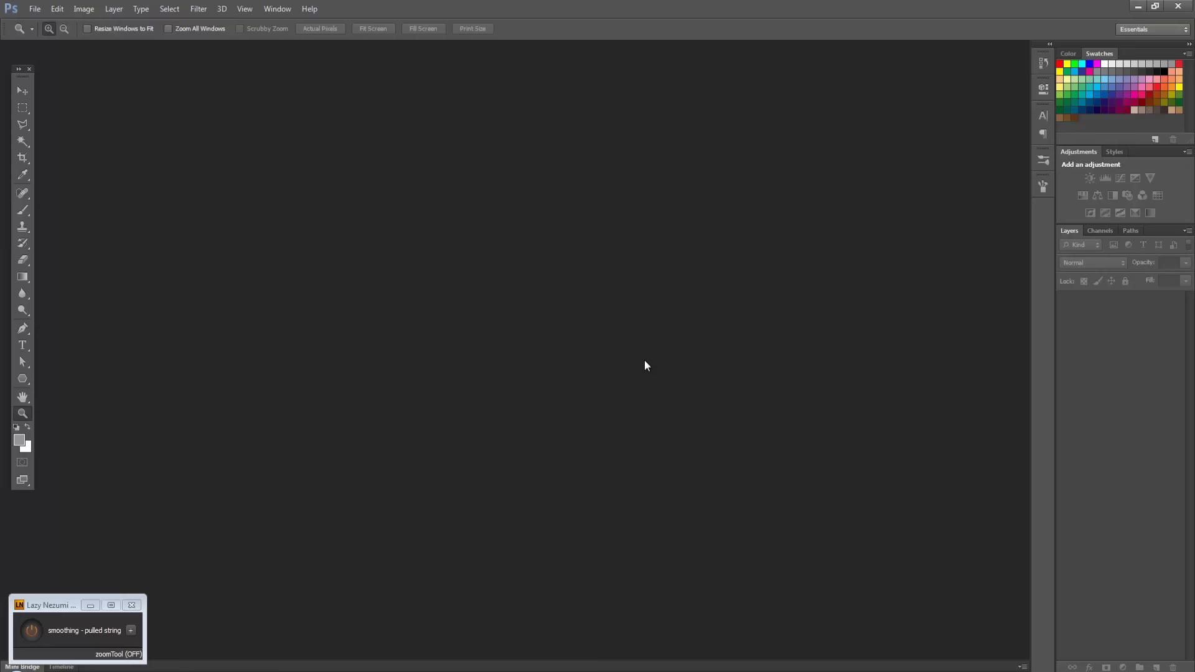
{"action": "key", "text": "ctrl+o"}
{"action": "double_click", "coordinate": [663, 387]}
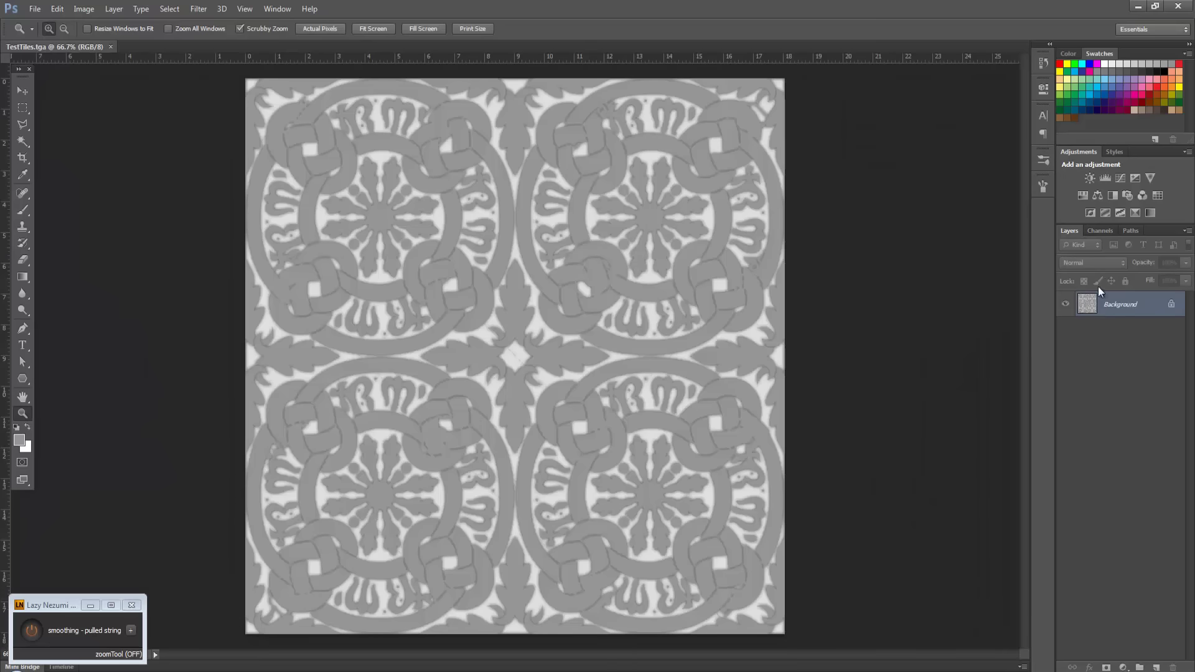
Confirm the Alpha 1 channel is present, then paste the green knotwork as Layer 1
{"action": "left_click", "coordinate": [1100, 231]}
{"action": "left_click", "coordinate": [1084, 349]}
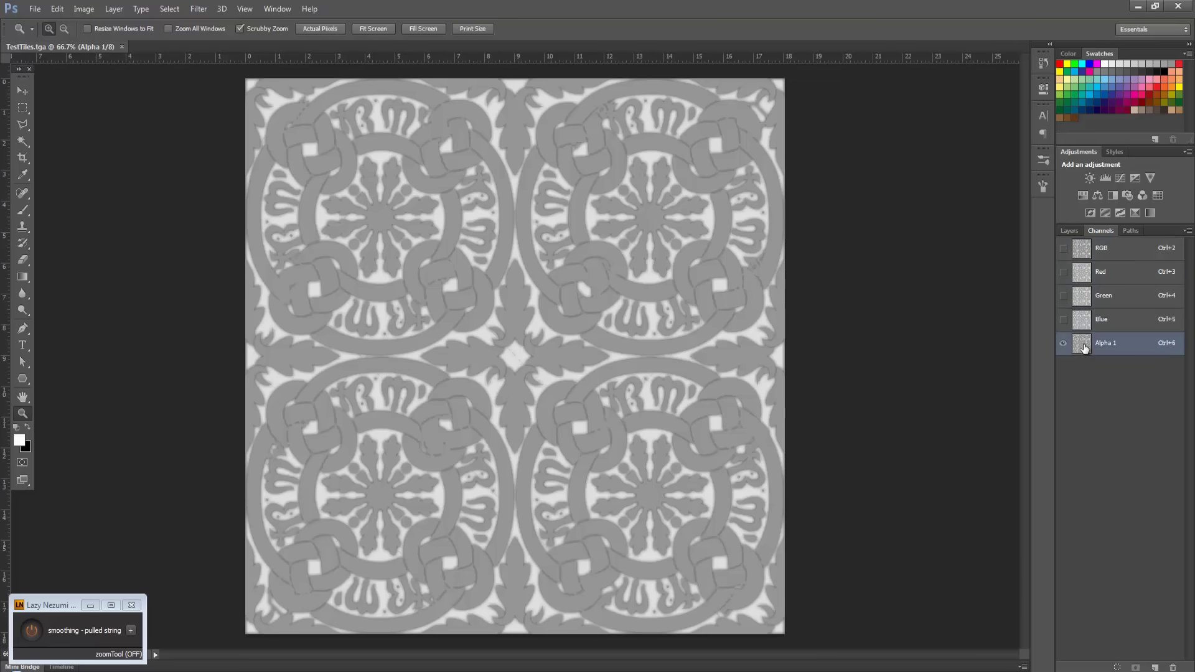
{"action": "left_click", "coordinate": [1085, 247]}
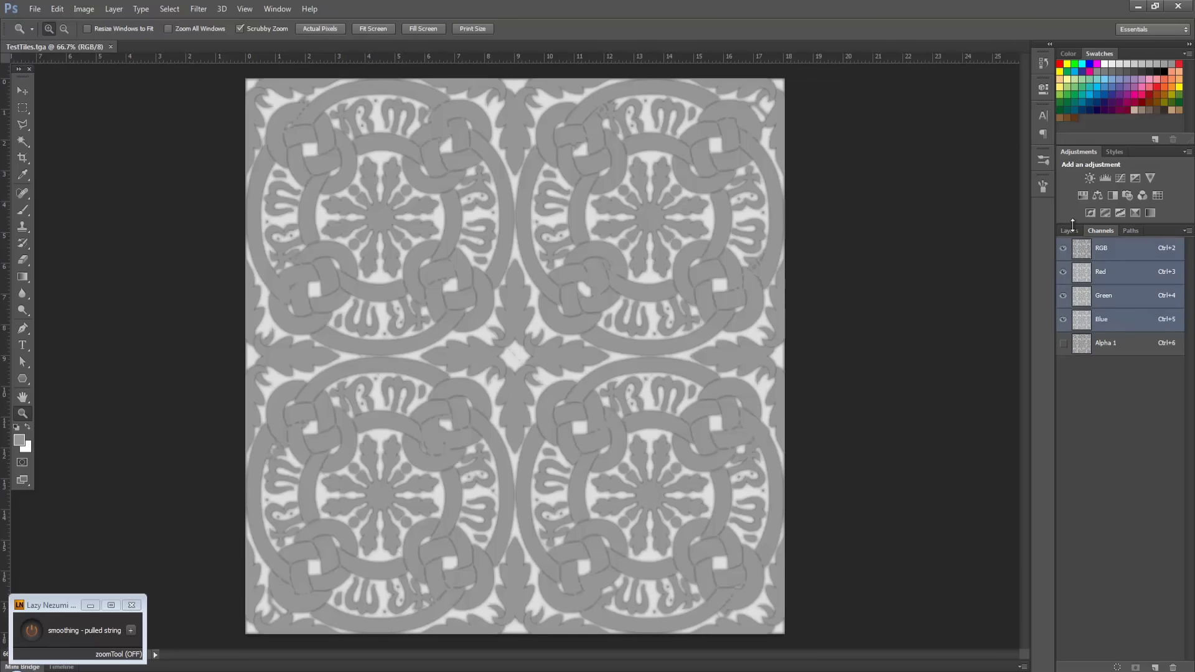
{"action": "left_click", "coordinate": [1071, 231]}
{"action": "key", "text": "ctrl+v"}
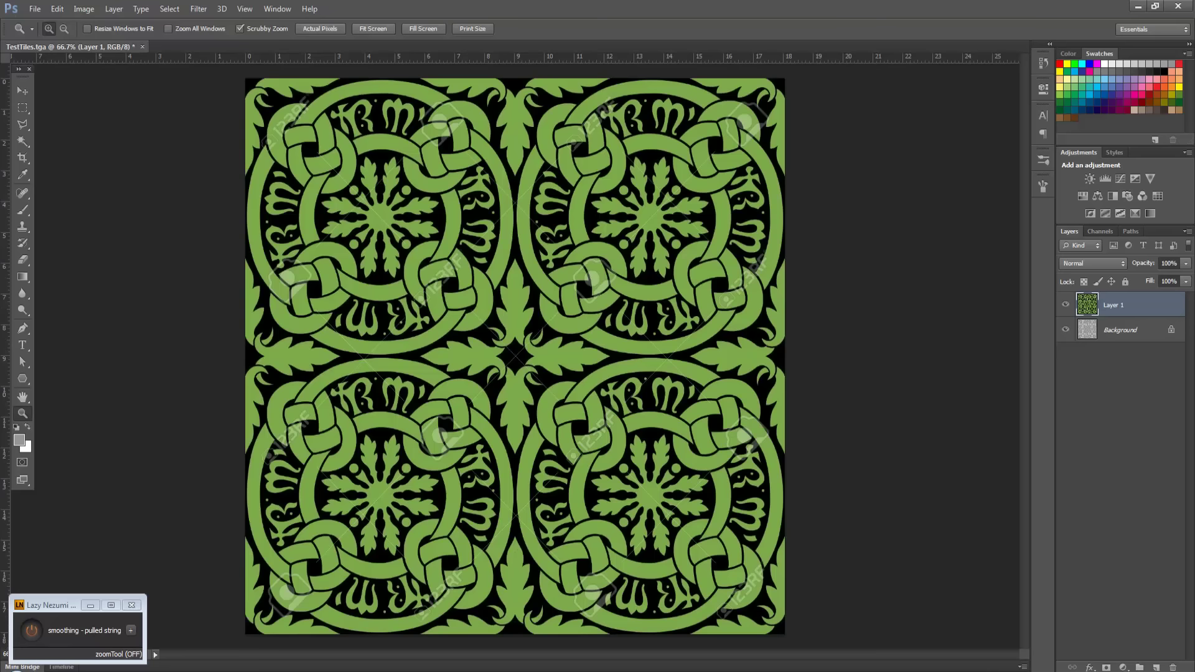
Unlock Background as Layer 0, delete the old Alpha 1, move Layer 0 on top and hide Layer 1
{"action": "mouse_move", "coordinate": [400, 669]}
{"action": "double_click", "coordinate": [1087, 329], "text": "alt"}
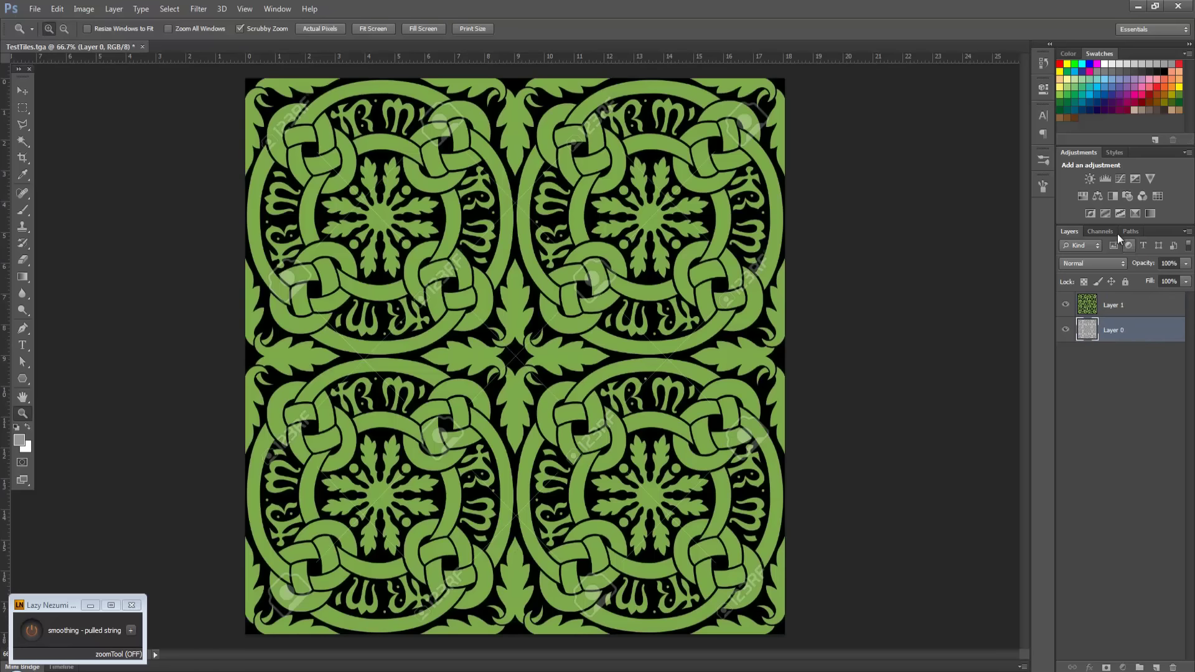
{"action": "left_click", "coordinate": [1101, 231]}
{"action": "left_click_drag", "start_coordinate": [1077, 344], "coordinate": [1173, 660]}
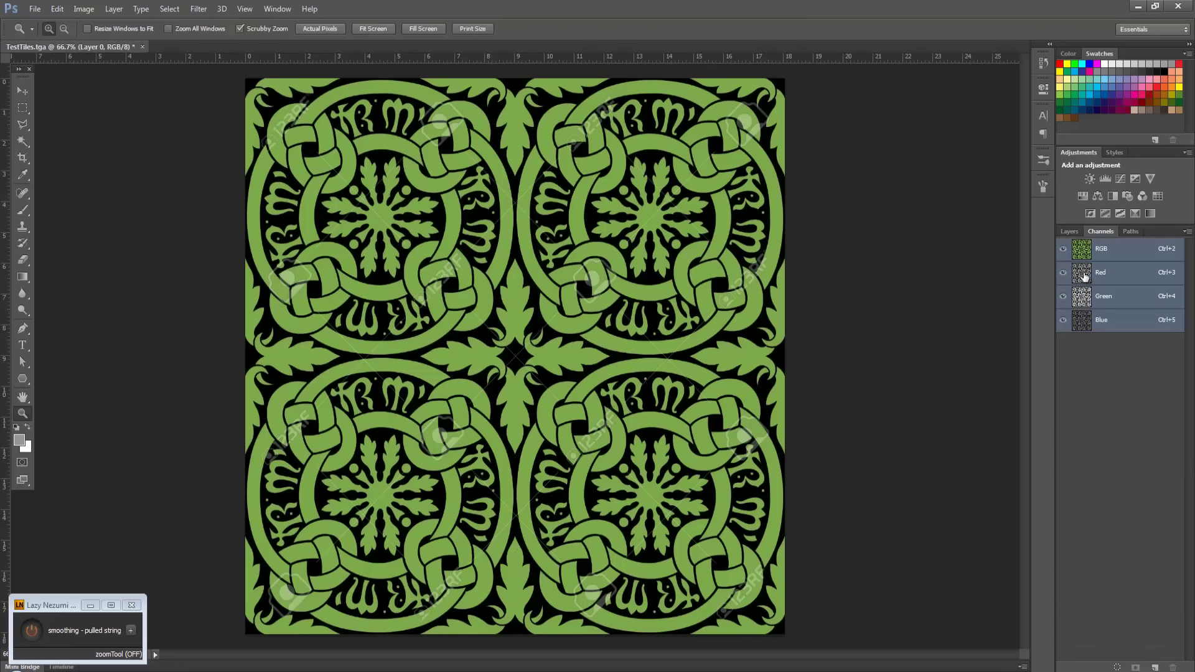
{"action": "left_click", "coordinate": [1070, 232]}
{"action": "left_click_drag", "start_coordinate": [1091, 337], "coordinate": [1090, 318]}
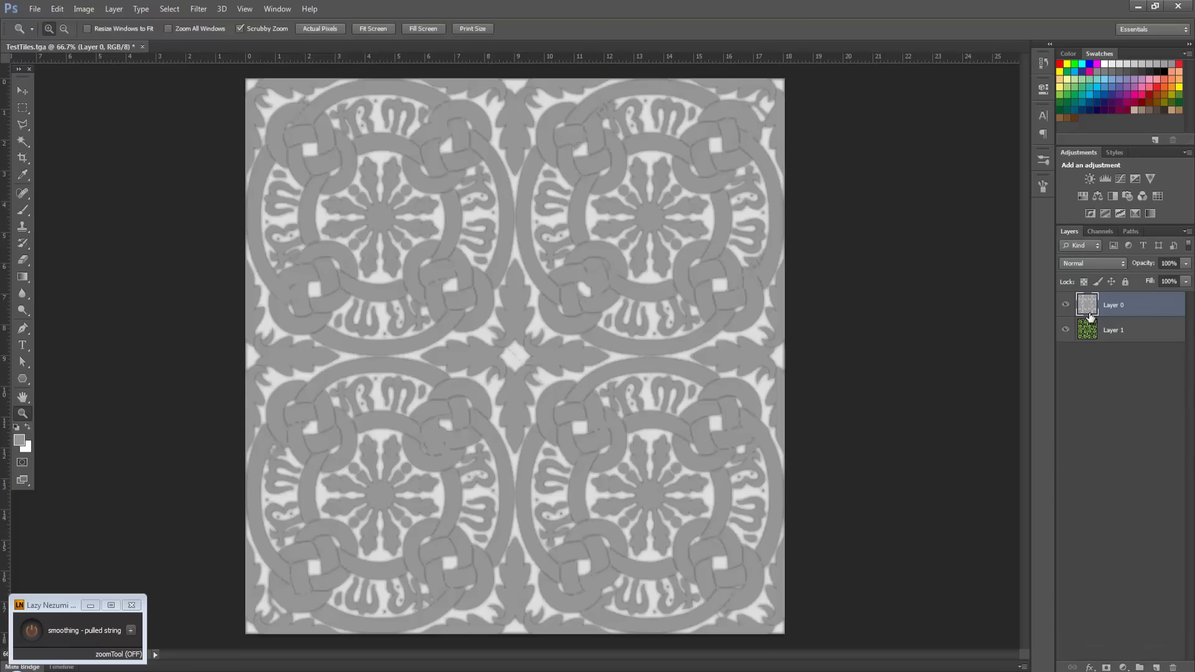
{"action": "left_click", "coordinate": [1066, 330]}
Save the grayscale brightness as a new Alpha 1 channel, then hide Layer 0 to show green
{"action": "left_click", "coordinate": [1102, 233]}
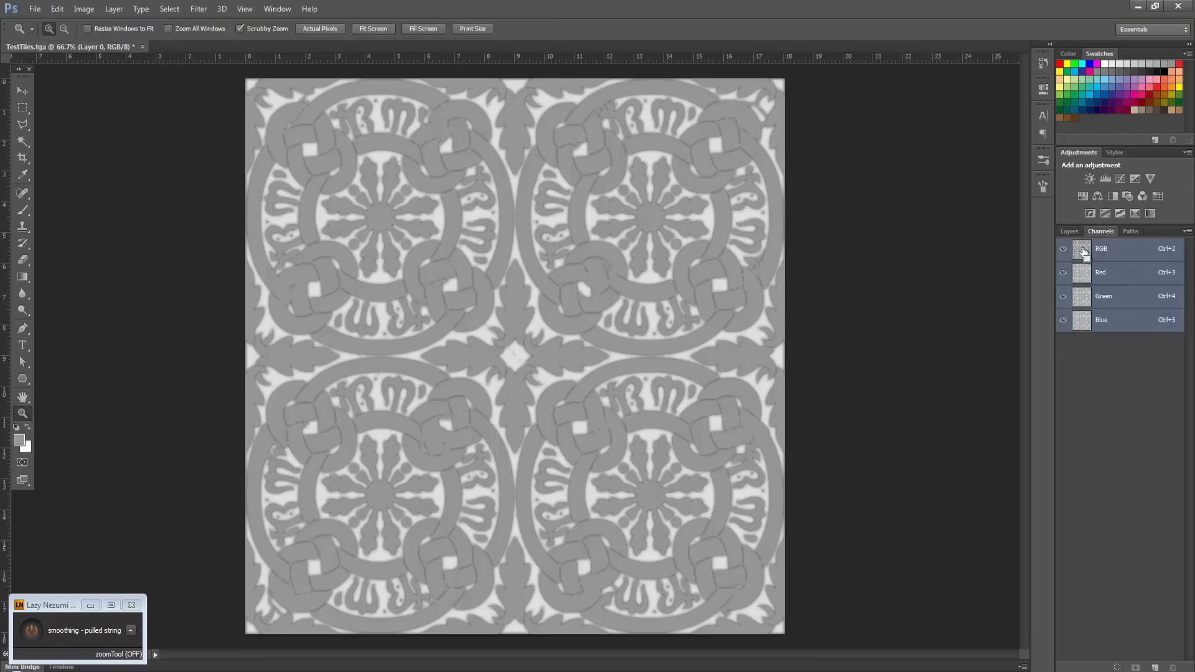
{"action": "left_click", "coordinate": [1082, 251], "text": "ctrl"}
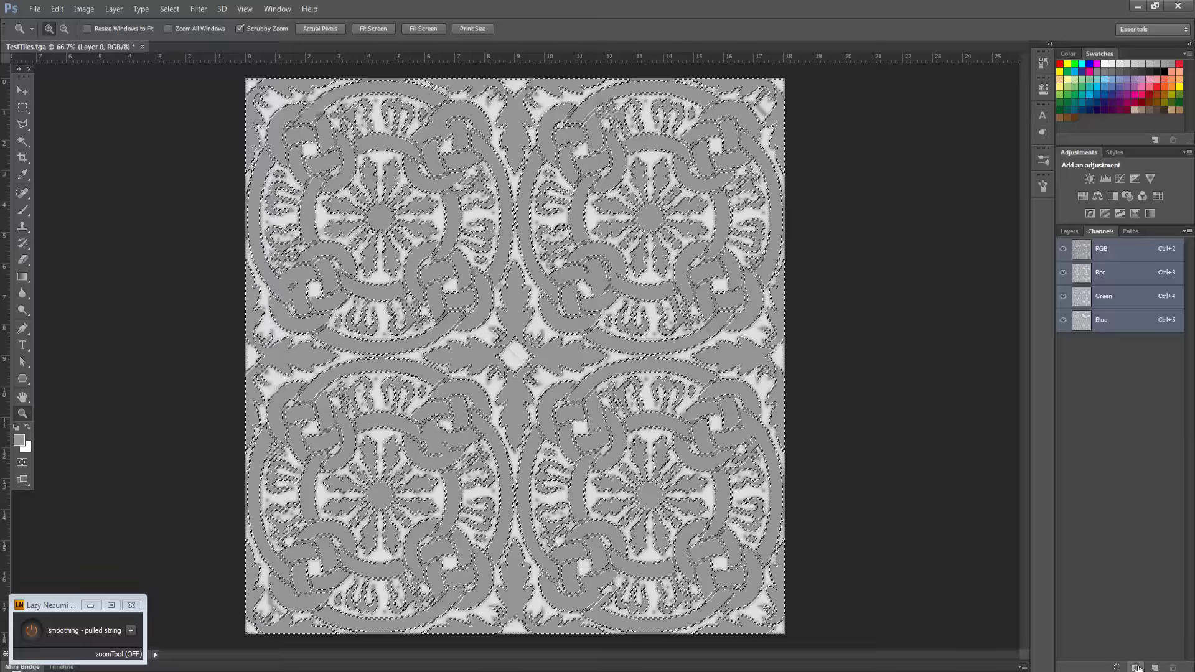
{"action": "left_click", "coordinate": [1137, 668]}
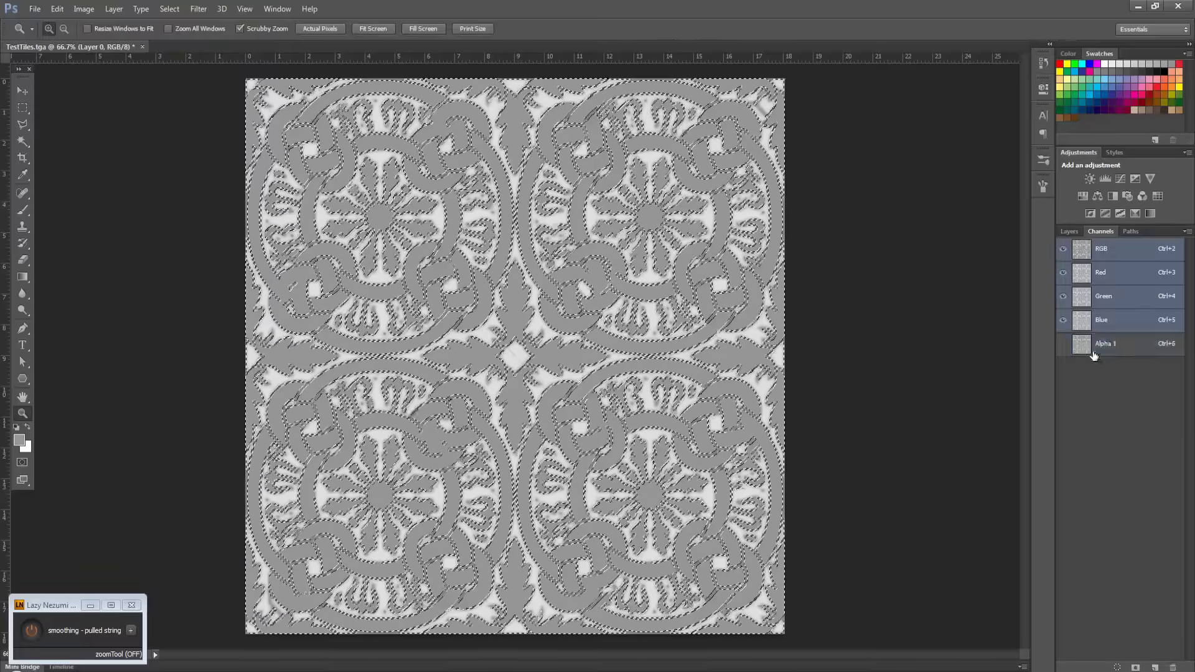
{"action": "left_click", "coordinate": [1083, 341]}
{"action": "left_click", "coordinate": [1096, 249]}
{"action": "left_click", "coordinate": [1068, 232]}
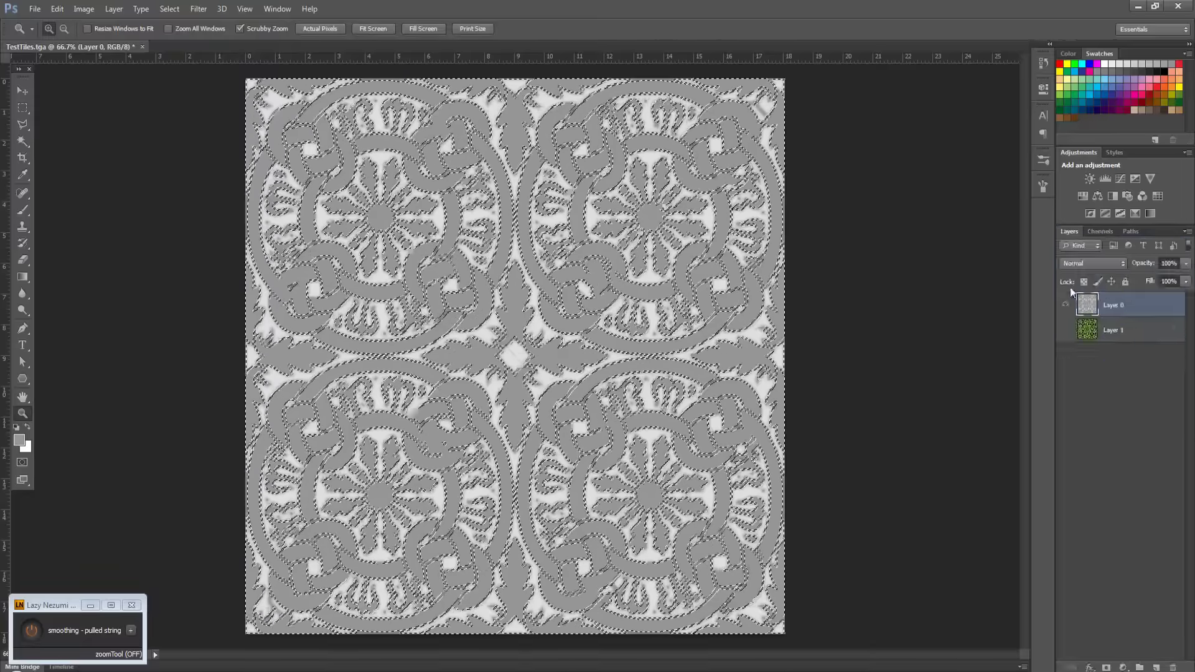
{"action": "left_click", "coordinate": [1066, 305]}
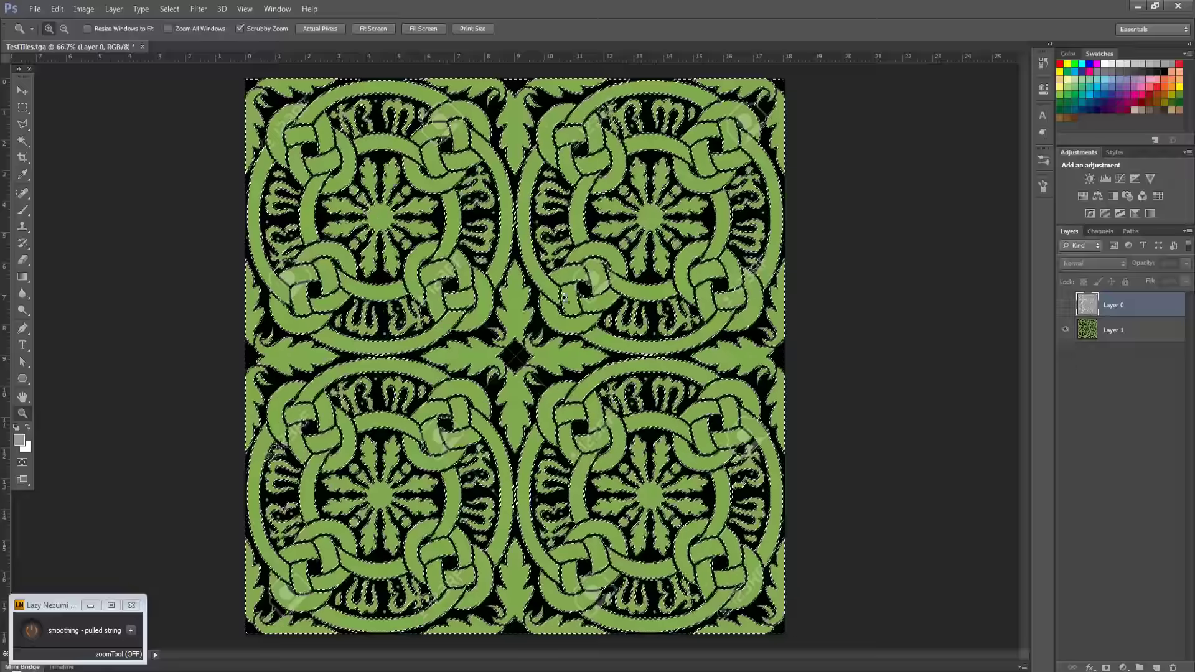
{"action": "left_click", "coordinate": [1066, 304]}
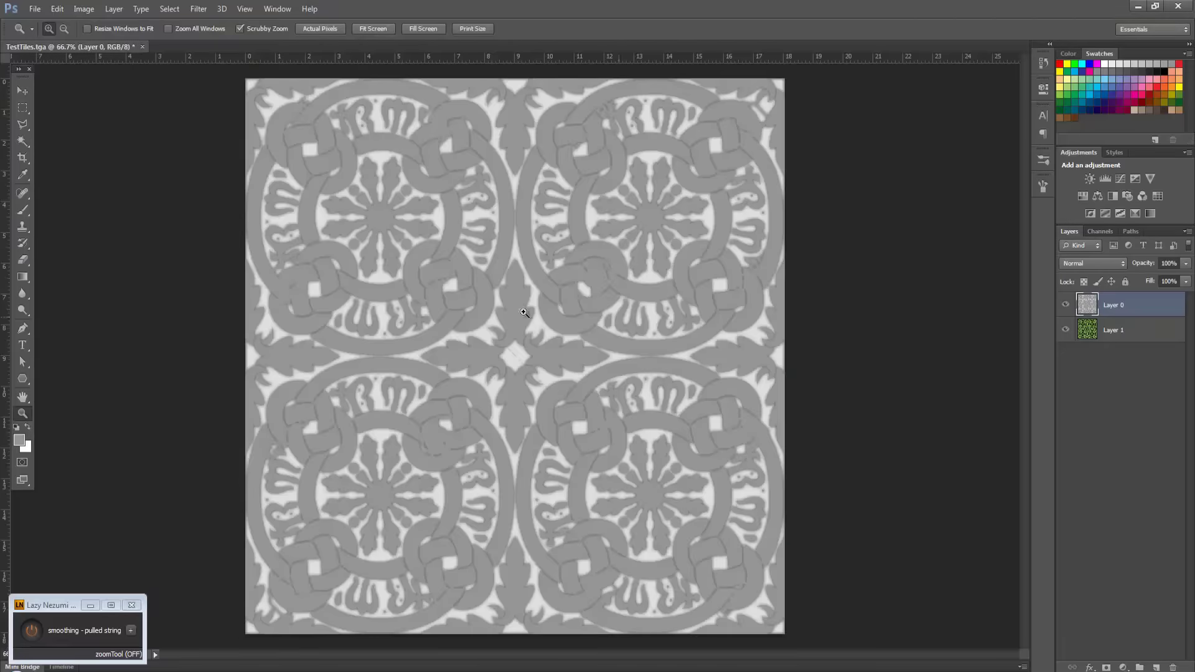
{"action": "left_click", "coordinate": [1066, 306]}
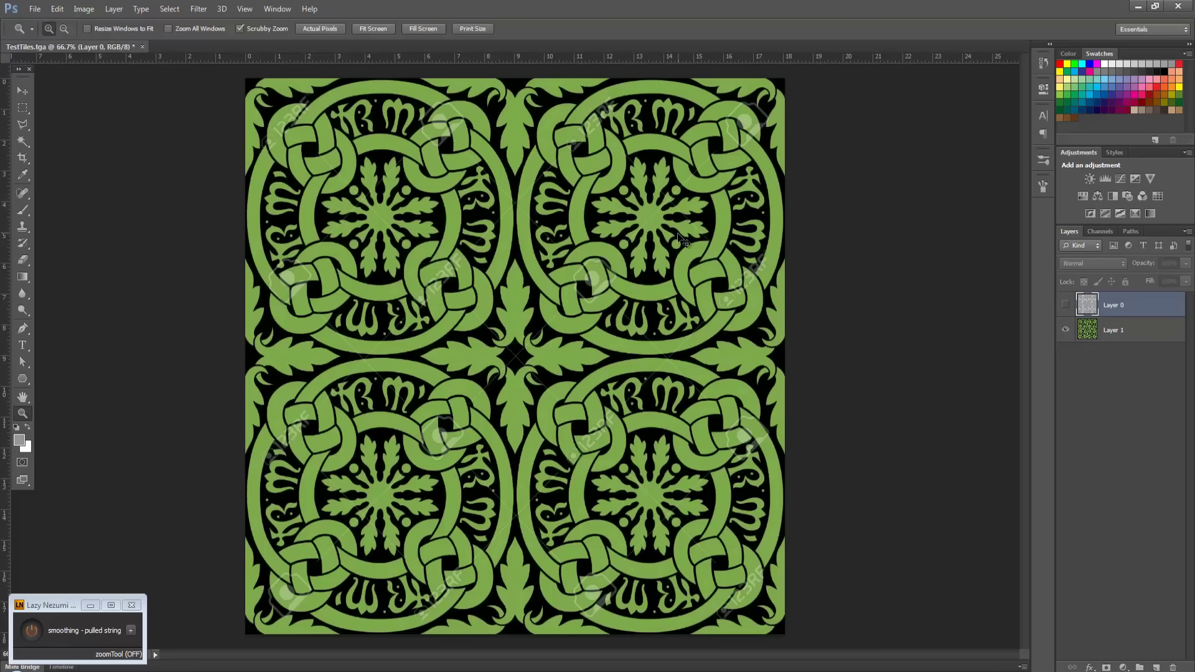
Merge the layers and save over TestTiles.tga as a 32 bits/pixel Targa
{"action": "key", "text": "ctrl+shift+e"}
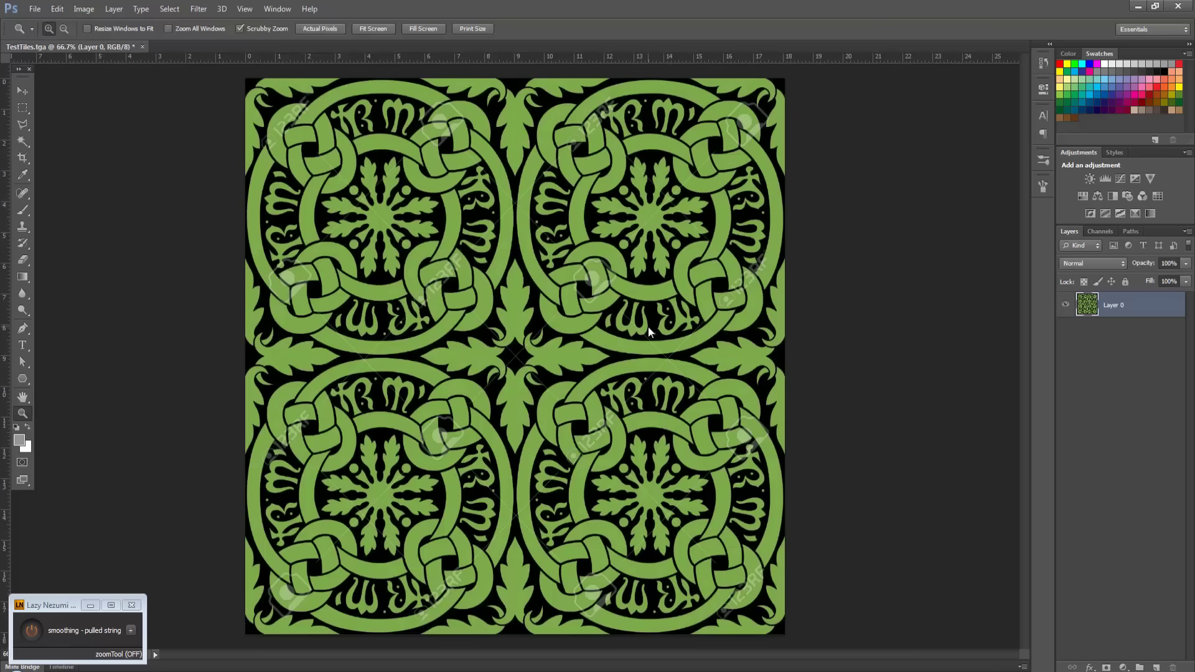
{"action": "key", "text": "ctrl+shift+s"}
{"action": "left_click", "coordinate": [487, 345]}
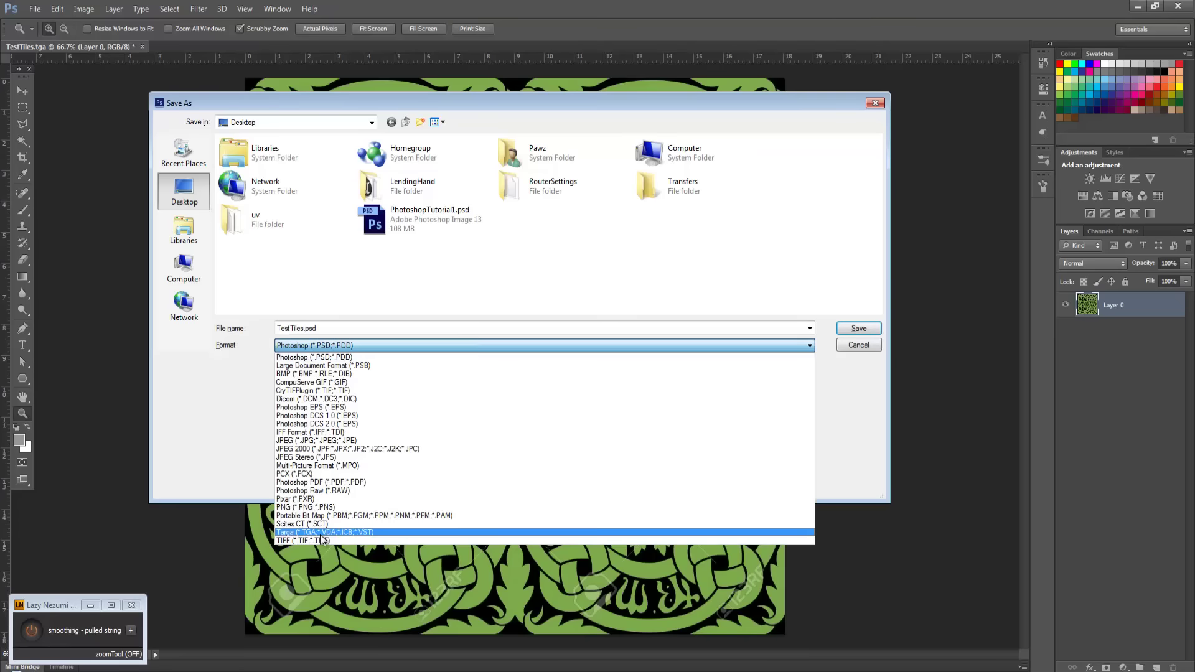
{"action": "left_click", "coordinate": [321, 535]}
{"action": "double_click", "coordinate": [389, 227]}
{"action": "left_click", "coordinate": [583, 258]}
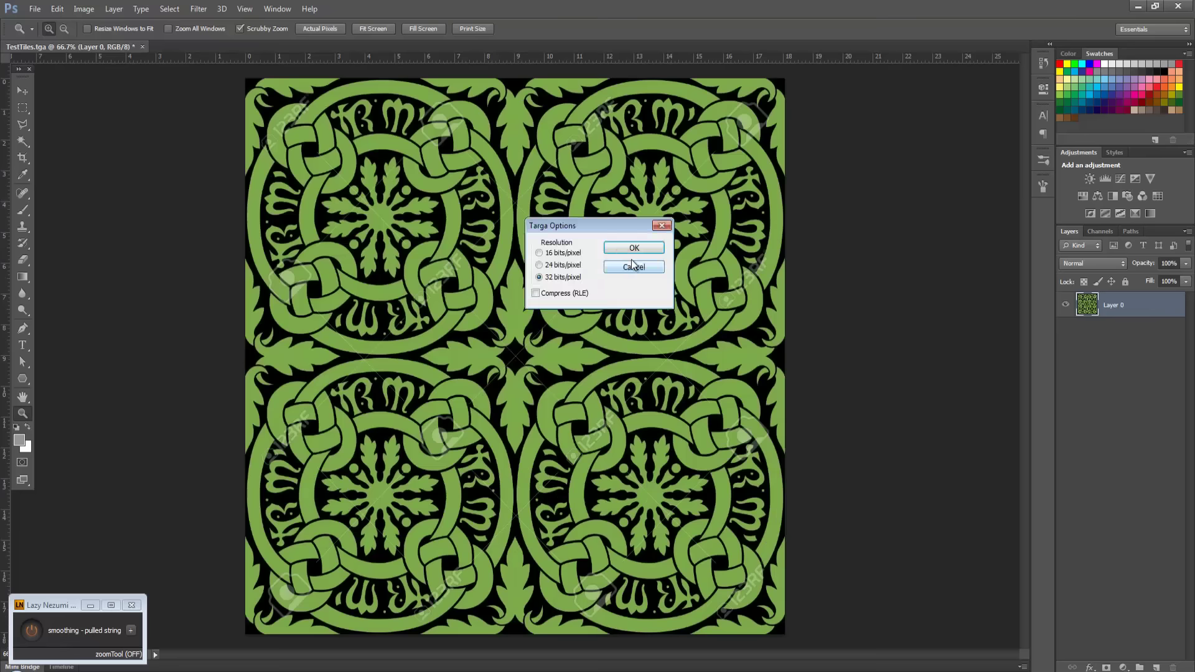
{"action": "left_click", "coordinate": [644, 249]}
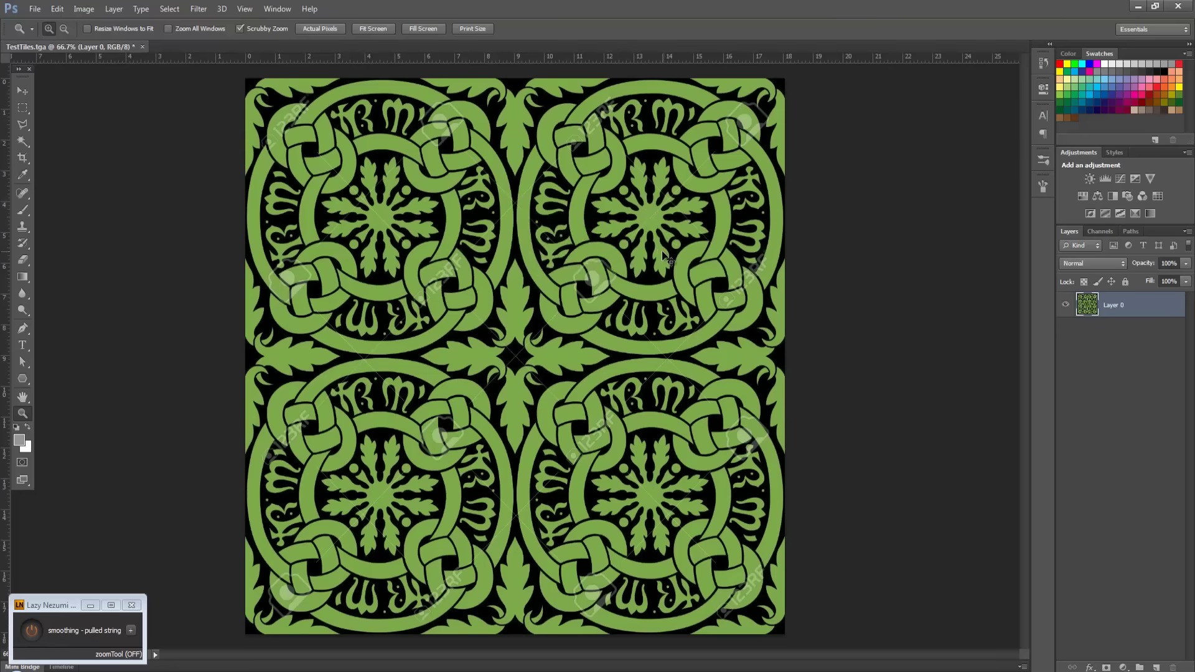
Close without saving, reopen TestTiles.tga and view its Alpha 1 height map channel
{"action": "key", "text": "ctrl+w"}
{"action": "left_click", "coordinate": [641, 258]}
{"action": "key", "text": "ctrl+o"}
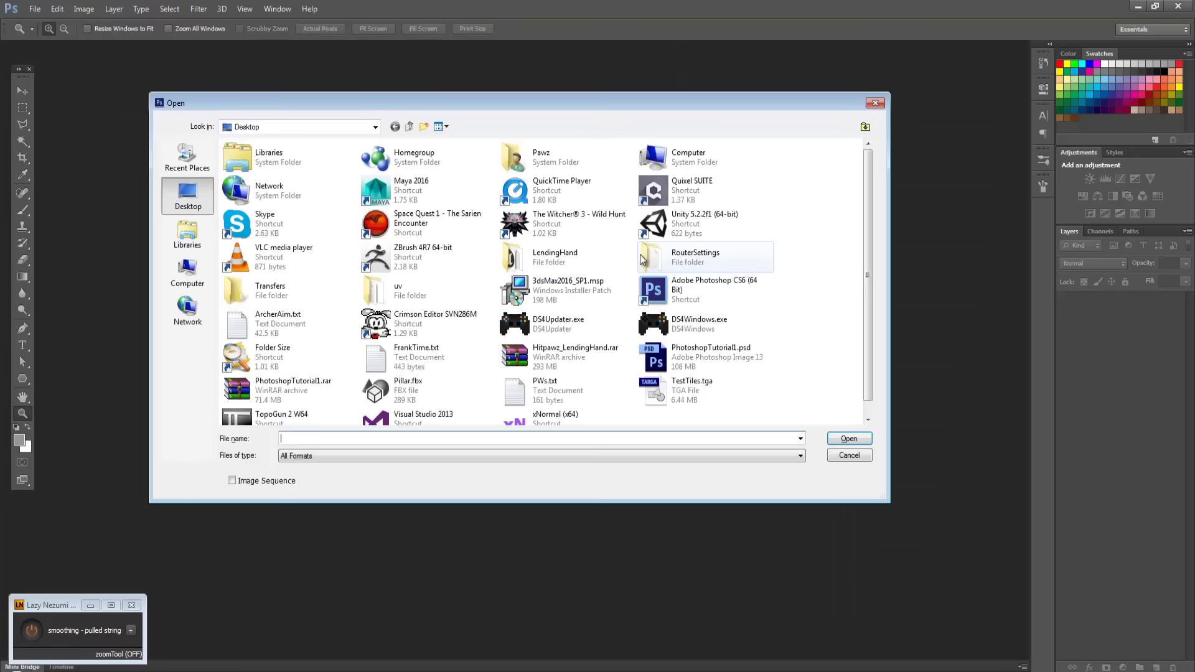
{"action": "double_click", "coordinate": [680, 394]}
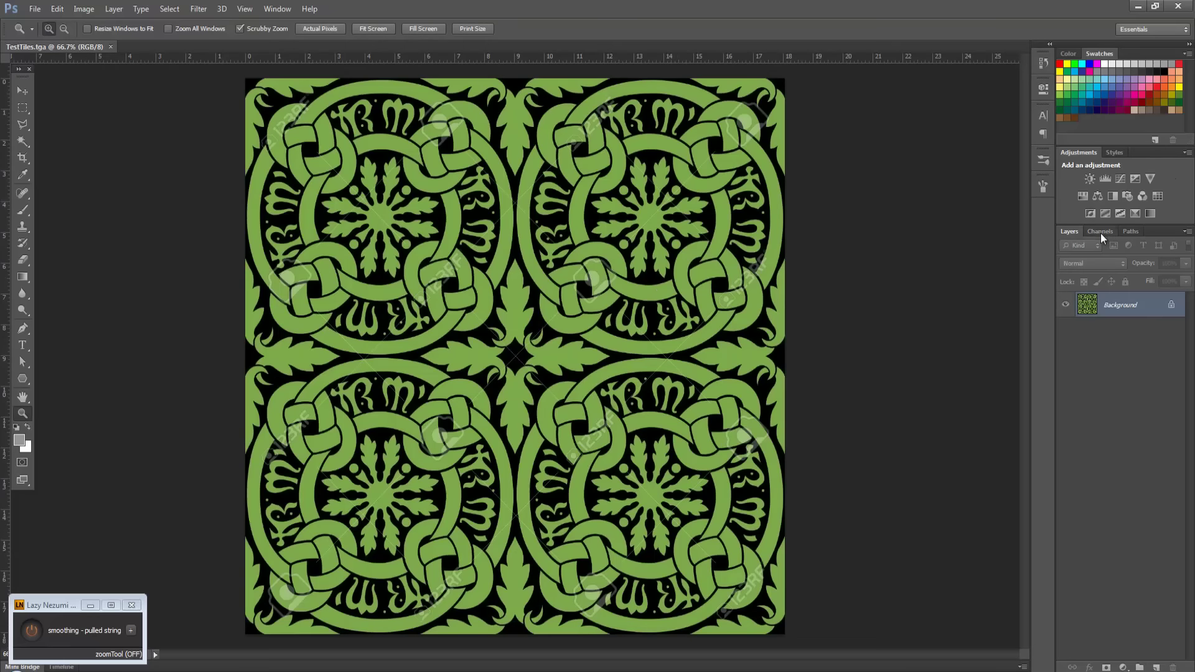
{"action": "left_click", "coordinate": [1101, 232]}
{"action": "left_click", "coordinate": [1080, 345]}
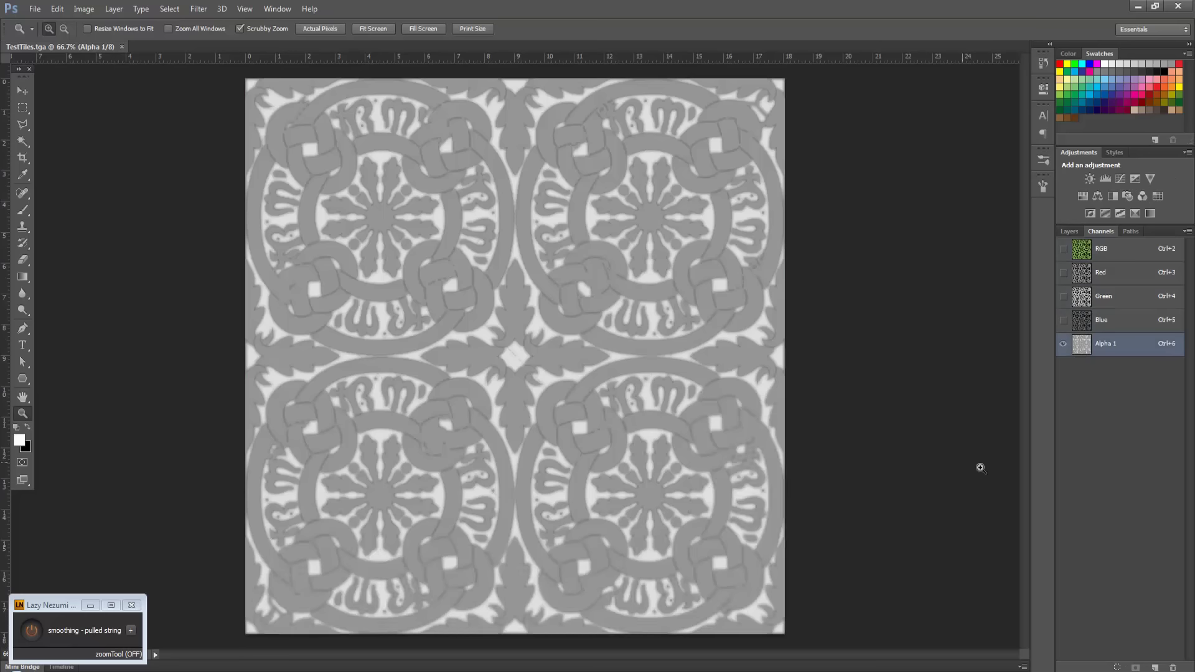